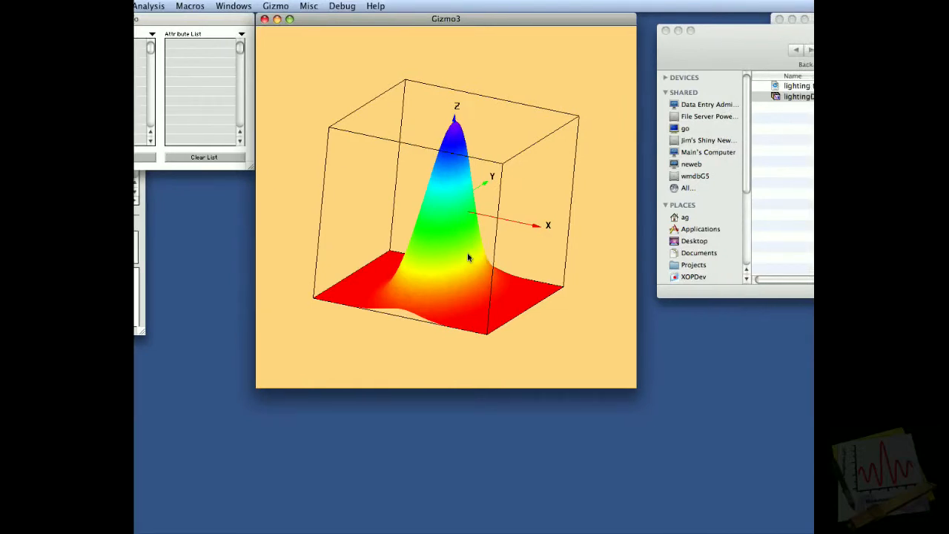
Append a directional light with azimuth 180 and elevation 90, and place it ahead of surface0 in the display list
{"action": "left_click_drag", "start_coordinate": [456, 253], "coordinate": [420, 268]}
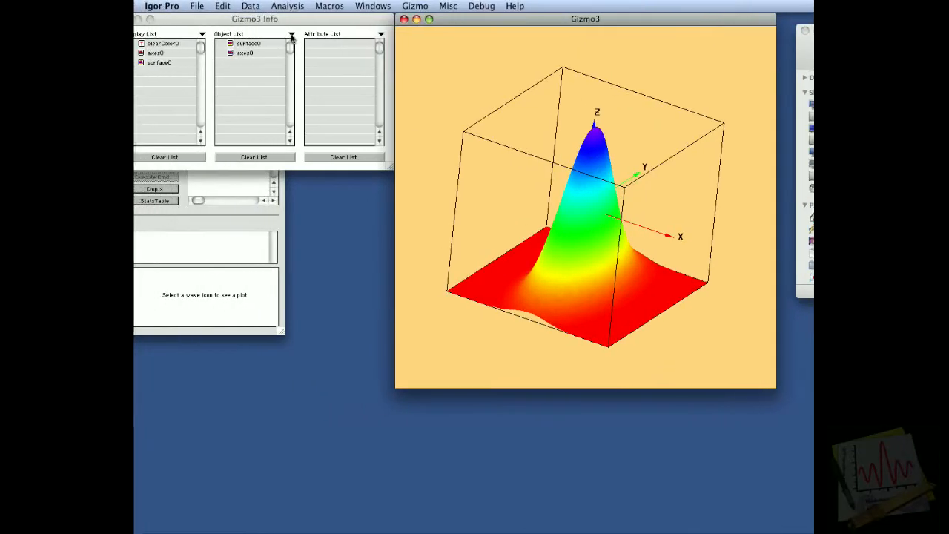
{"action": "left_click", "coordinate": [291, 37]}
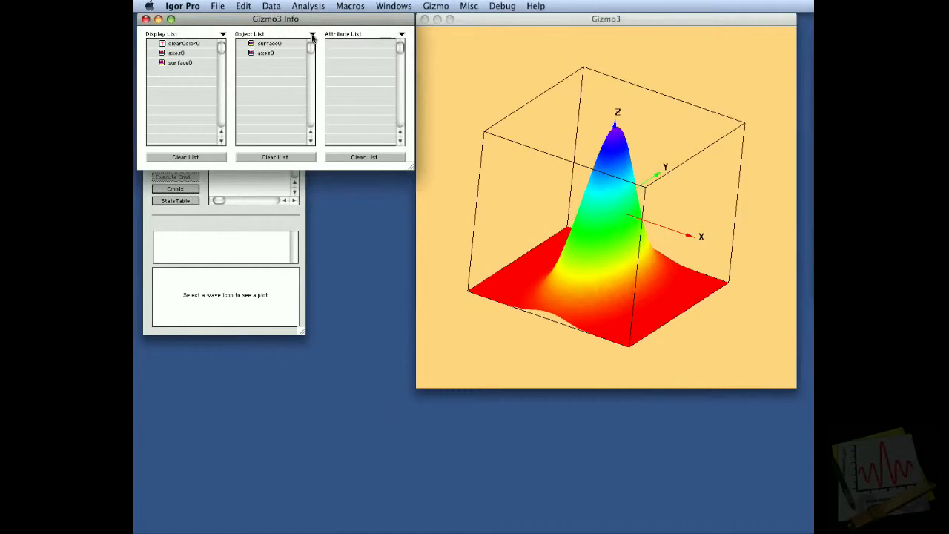
{"action": "left_click", "coordinate": [312, 35]}
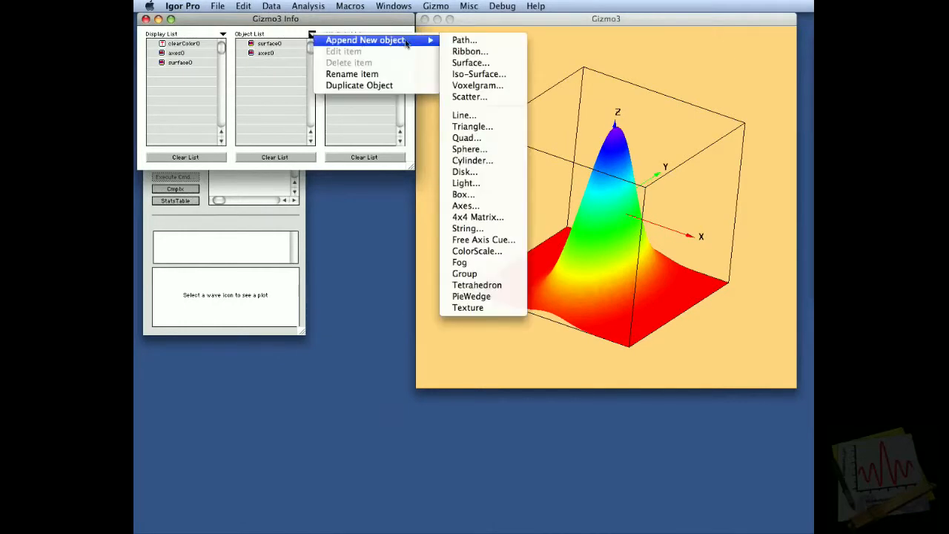
{"action": "left_click", "coordinate": [473, 184]}
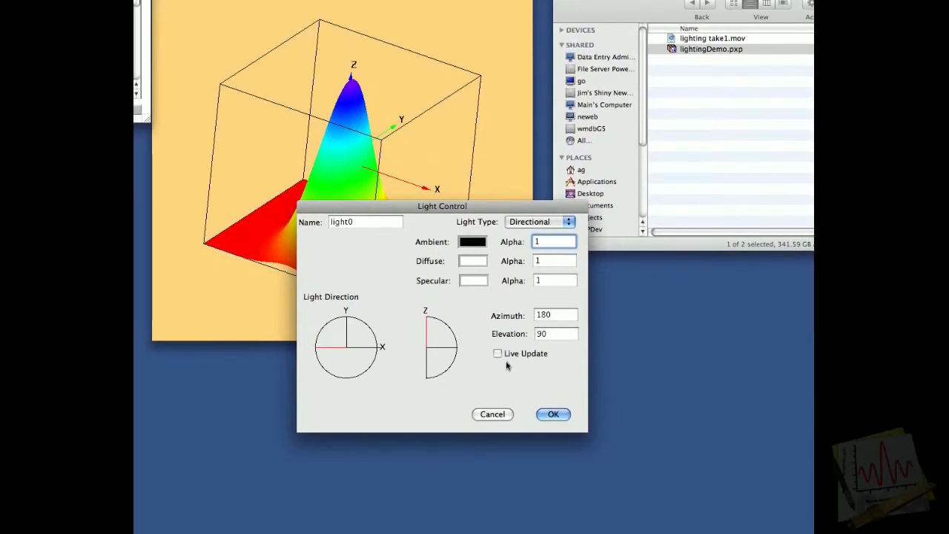
{"action": "left_click", "coordinate": [553, 415]}
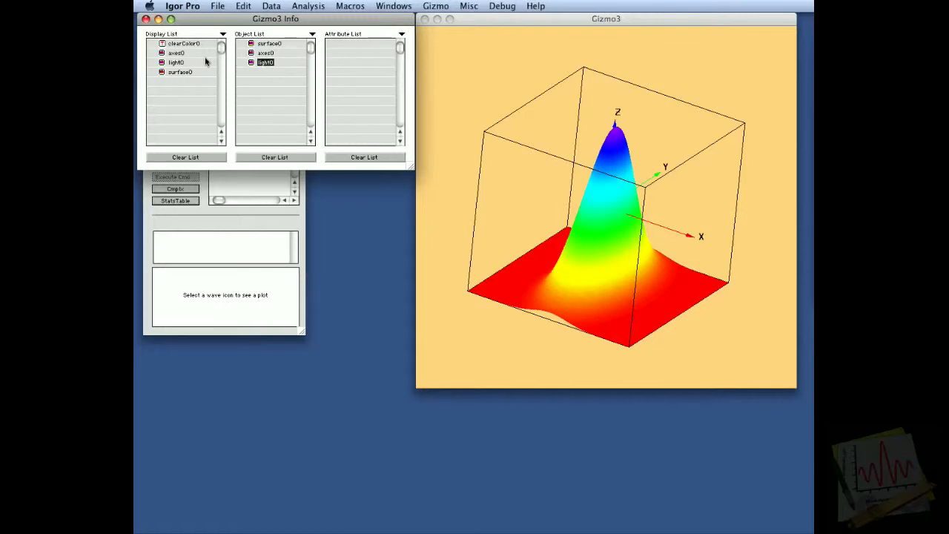
Turn on Calc Normals for surface0 so the surface responds to the light
{"action": "left_click", "coordinate": [594, 220]}
{"action": "left_click_drag", "start_coordinate": [591, 219], "coordinate": [684, 231]}
{"action": "left_click_drag", "start_coordinate": [624, 229], "coordinate": [644, 193]}
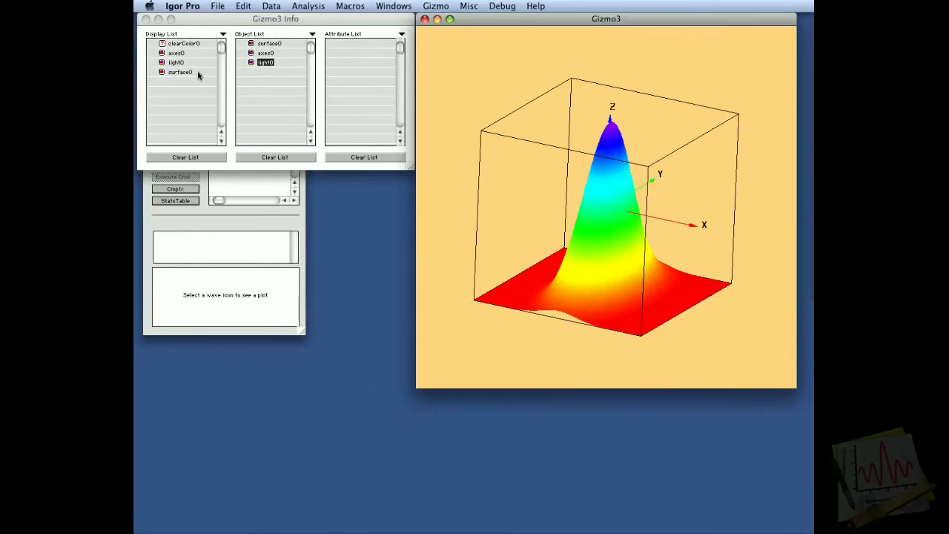
{"action": "double_click", "coordinate": [250, 46]}
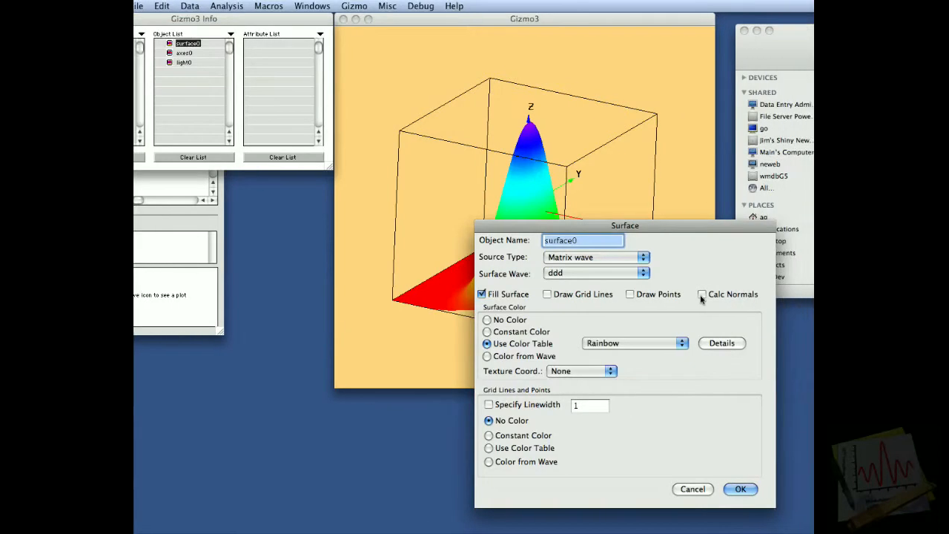
{"action": "left_click", "coordinate": [669, 295]}
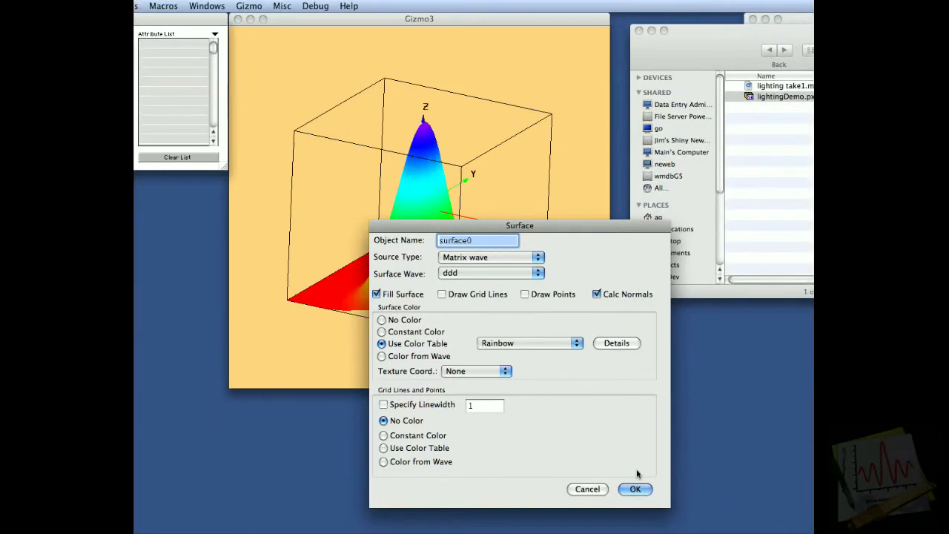
{"action": "left_click", "coordinate": [613, 461]}
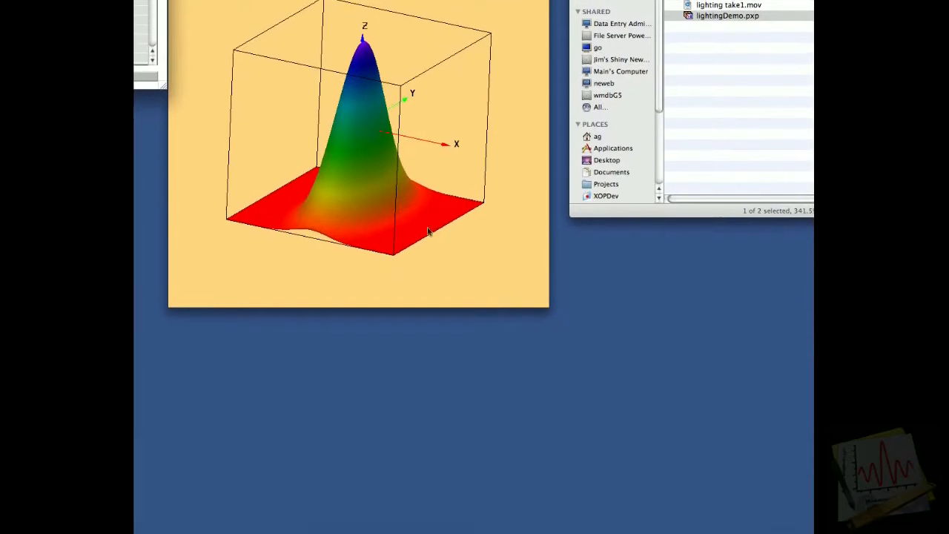
Aim light0 at about azimuth 32 and elevation 25 with Live Update enabled
{"action": "left_click_drag", "start_coordinate": [384, 210], "coordinate": [411, 209]}
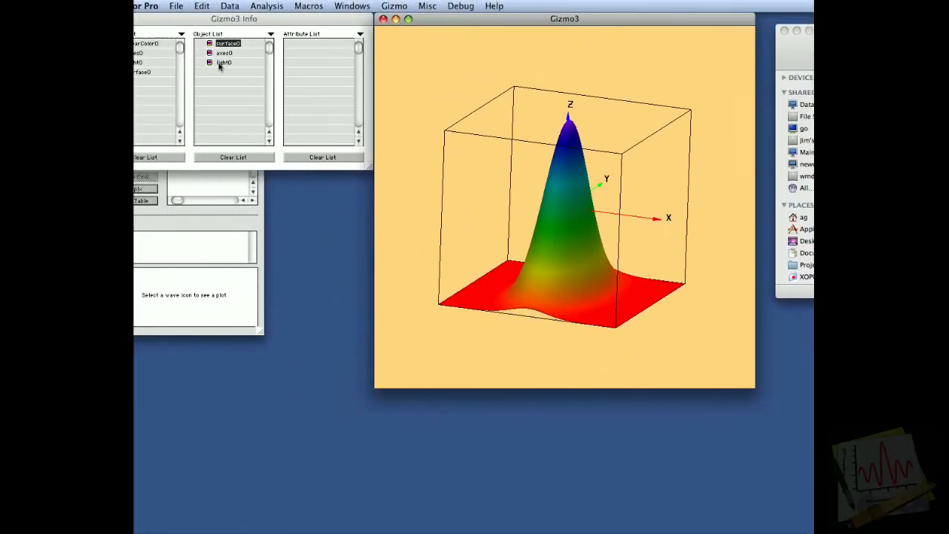
{"action": "double_click", "coordinate": [187, 63]}
{"action": "left_click_drag", "start_coordinate": [611, 267], "coordinate": [493, 354]}
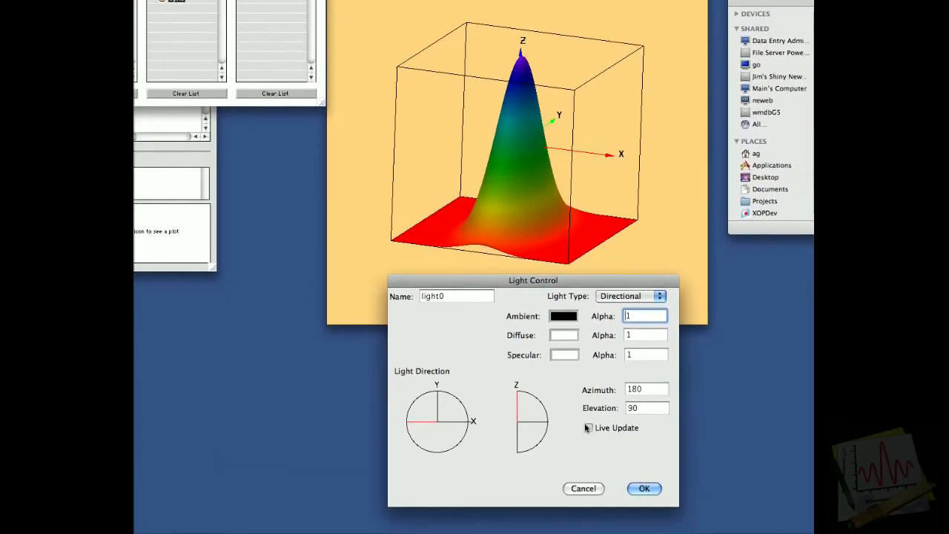
{"action": "left_click", "coordinate": [588, 428]}
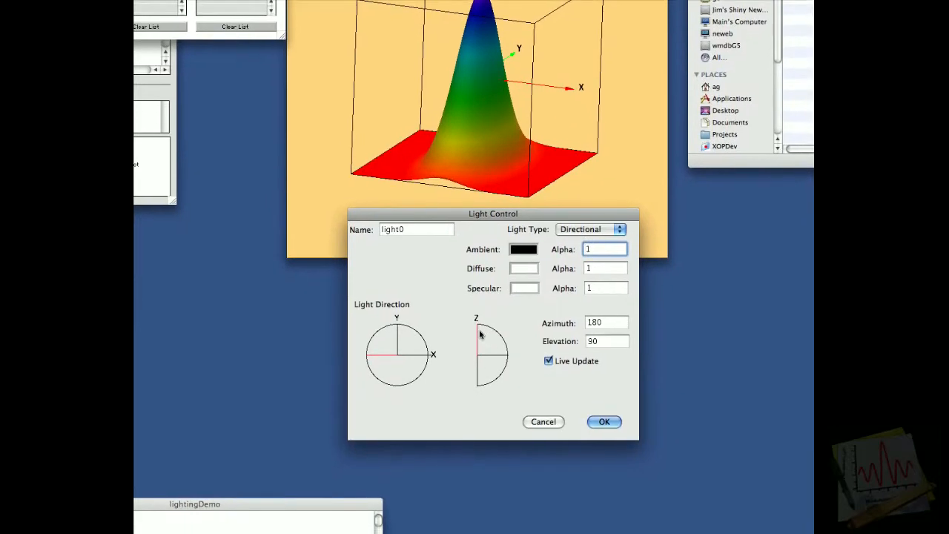
{"action": "left_click_drag", "start_coordinate": [480, 335], "coordinate": [495, 316]}
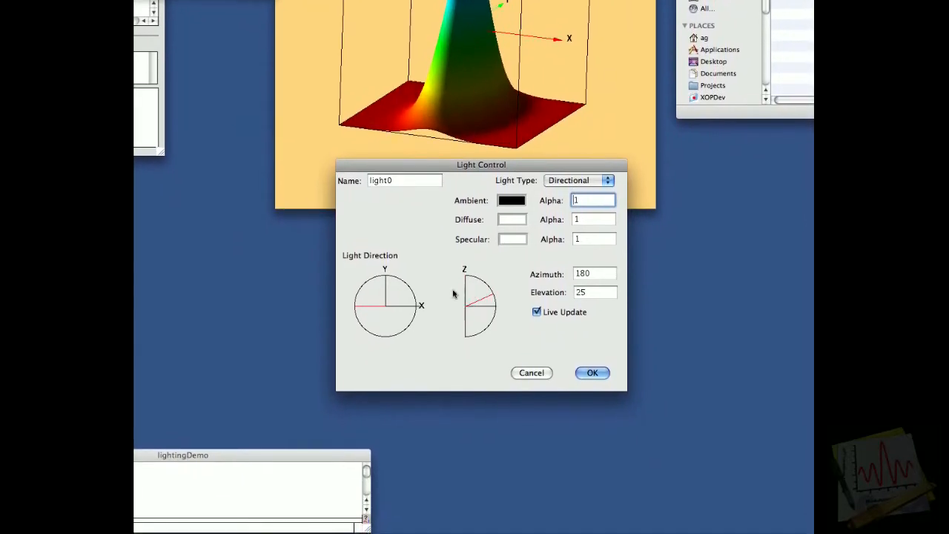
{"action": "left_click_drag", "start_coordinate": [391, 299], "coordinate": [440, 302]}
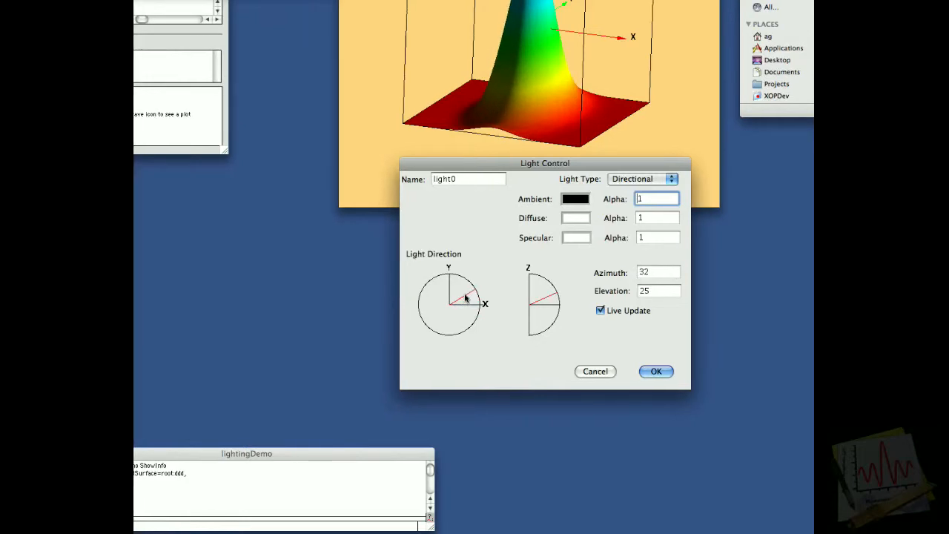
{"action": "left_click", "coordinate": [657, 371]}
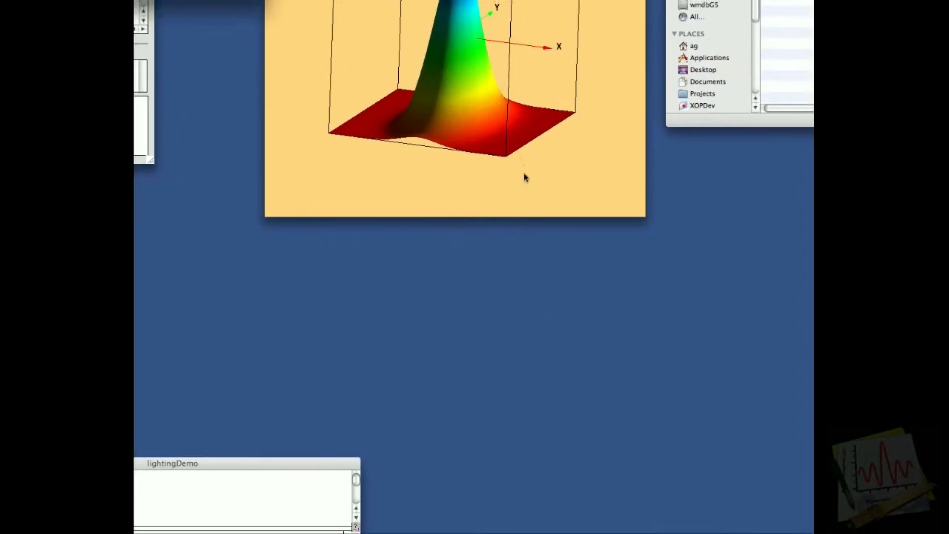
Change the color of surface0 from the Rainbow table to a constant gray with alpha 1
{"action": "left_click_drag", "start_coordinate": [510, 114], "coordinate": [416, 78]}
{"action": "left_click_drag", "start_coordinate": [403, 138], "coordinate": [490, 239]}
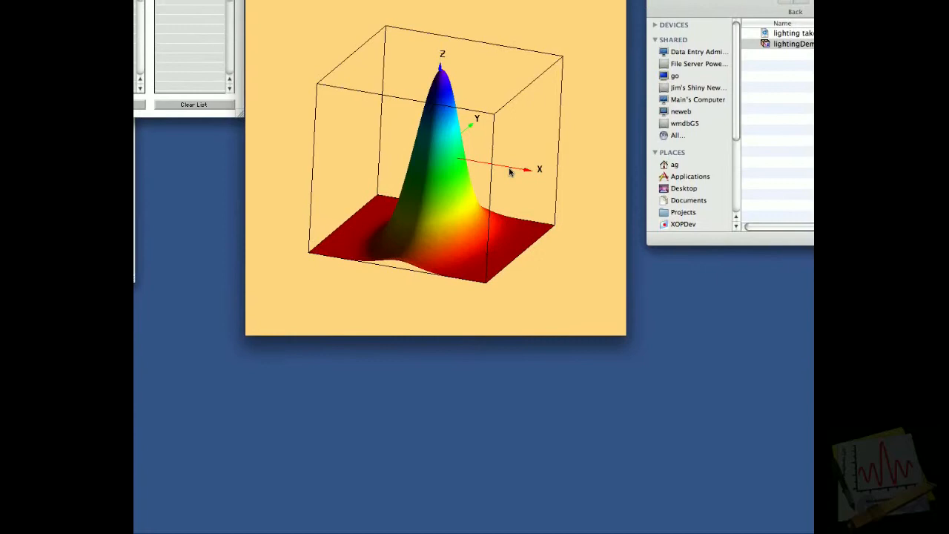
{"action": "mouse_move", "coordinate": [509, 172]}
{"action": "left_mouse_down"}
{"action": "mouse_move", "coordinate": [497, 157]}
{"action": "mouse_move", "coordinate": [506, 170]}
{"action": "left_mouse_up"}
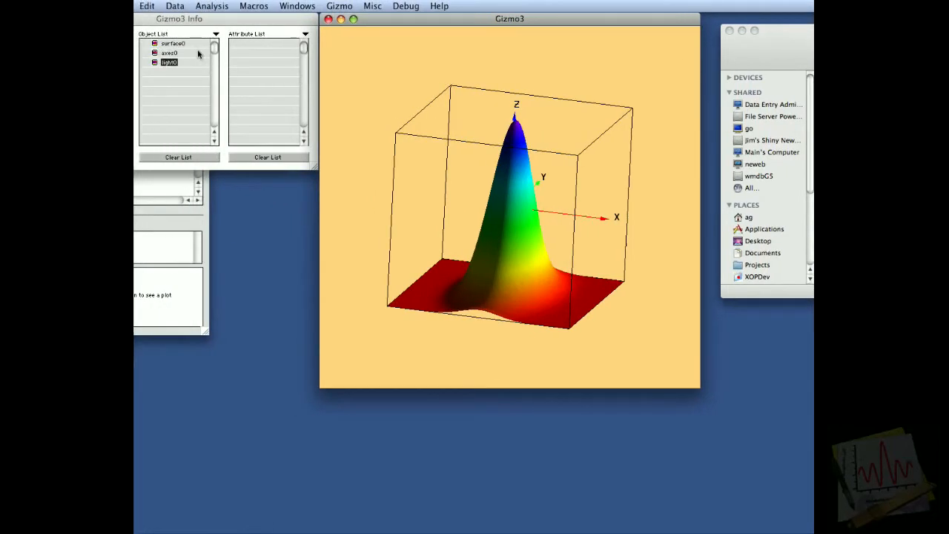
{"action": "double_click", "coordinate": [175, 43]}
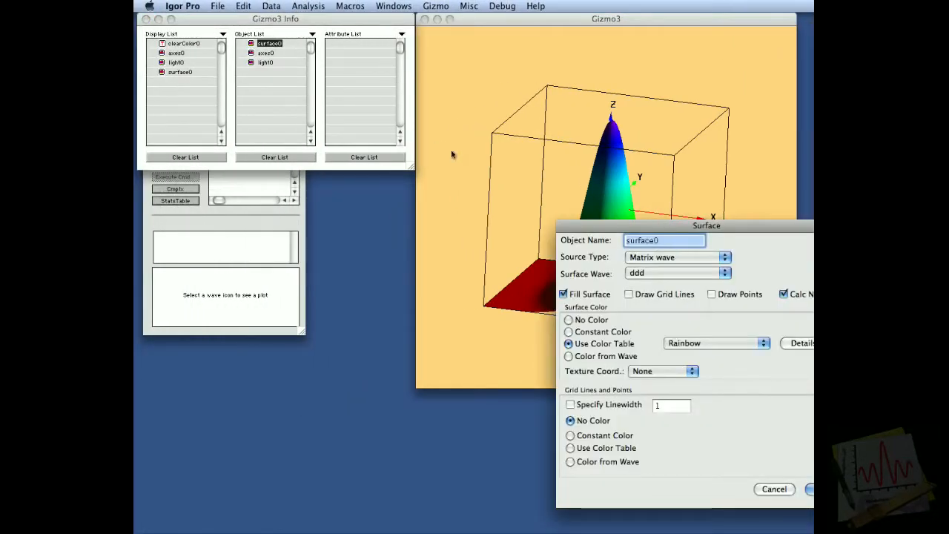
{"action": "left_click", "coordinate": [586, 332]}
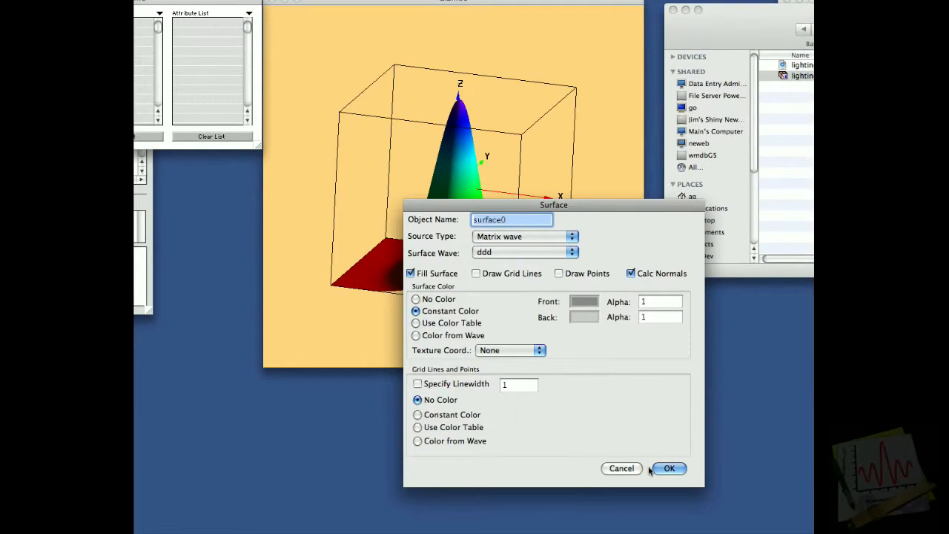
{"action": "left_click", "coordinate": [668, 468]}
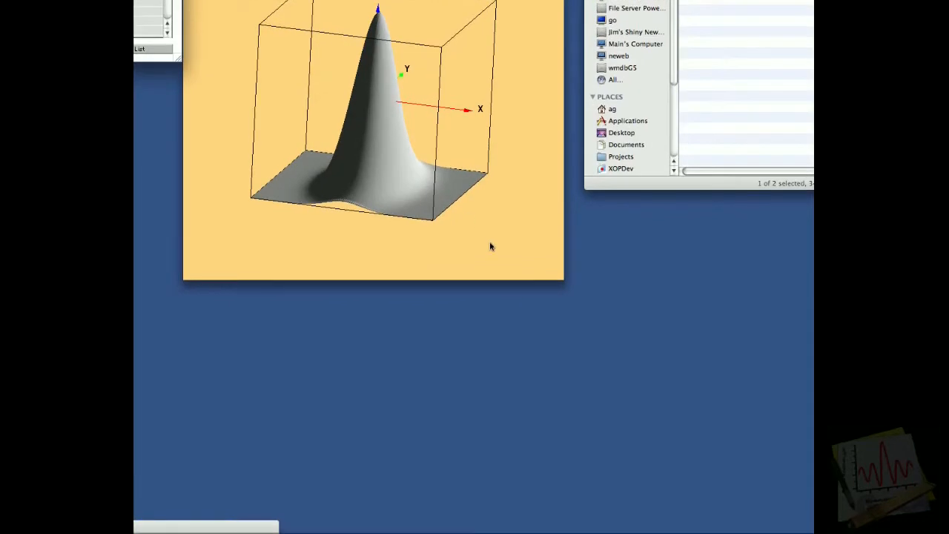
Set the diffuse color of light0 to red
{"action": "left_click_drag", "start_coordinate": [490, 247], "coordinate": [327, 144]}
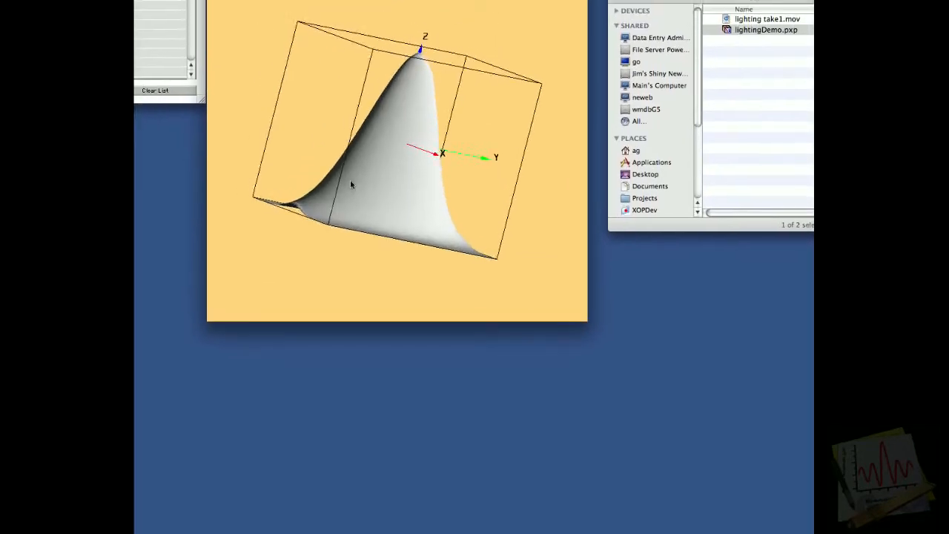
{"action": "left_click_drag", "start_coordinate": [352, 184], "coordinate": [477, 187]}
{"action": "left_click_drag", "start_coordinate": [454, 232], "coordinate": [562, 197]}
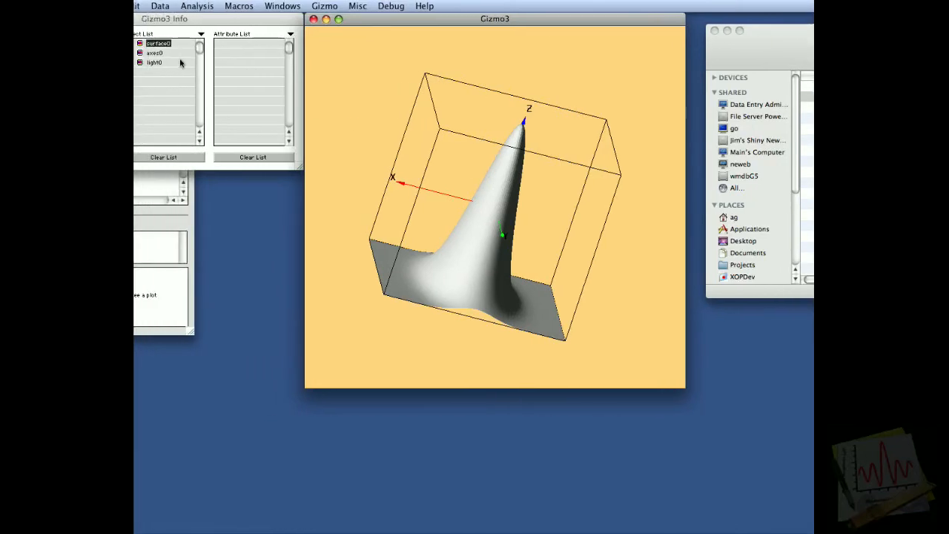
{"action": "double_click", "coordinate": [152, 63]}
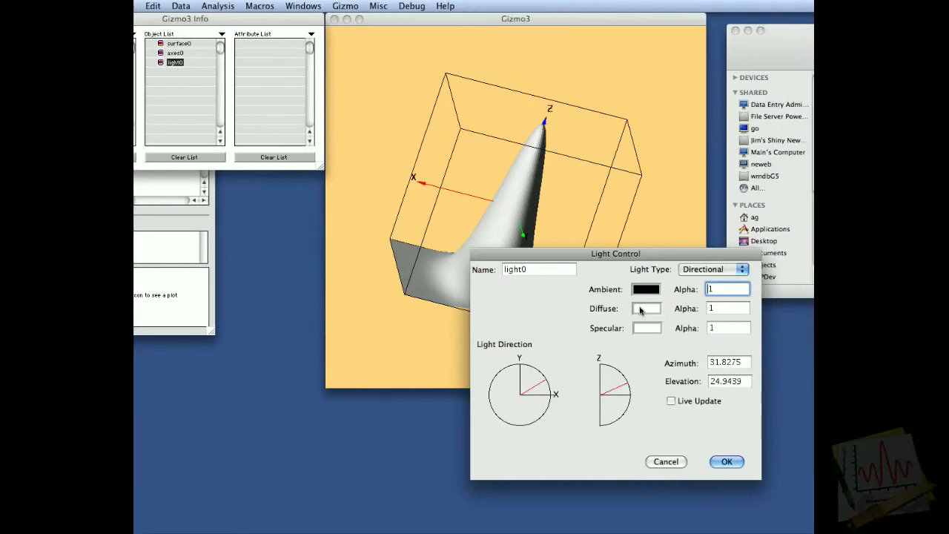
{"action": "left_click", "coordinate": [642, 309]}
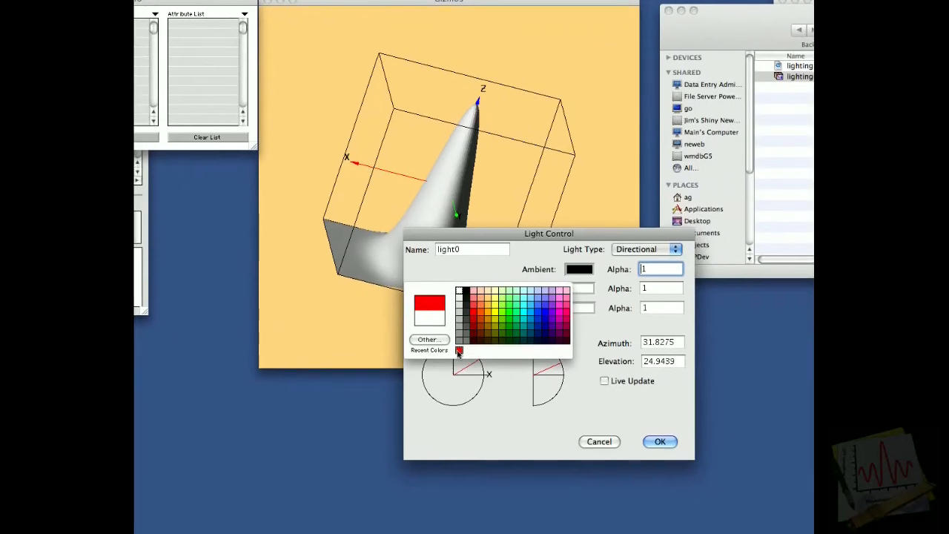
{"action": "left_click", "coordinate": [455, 370]}
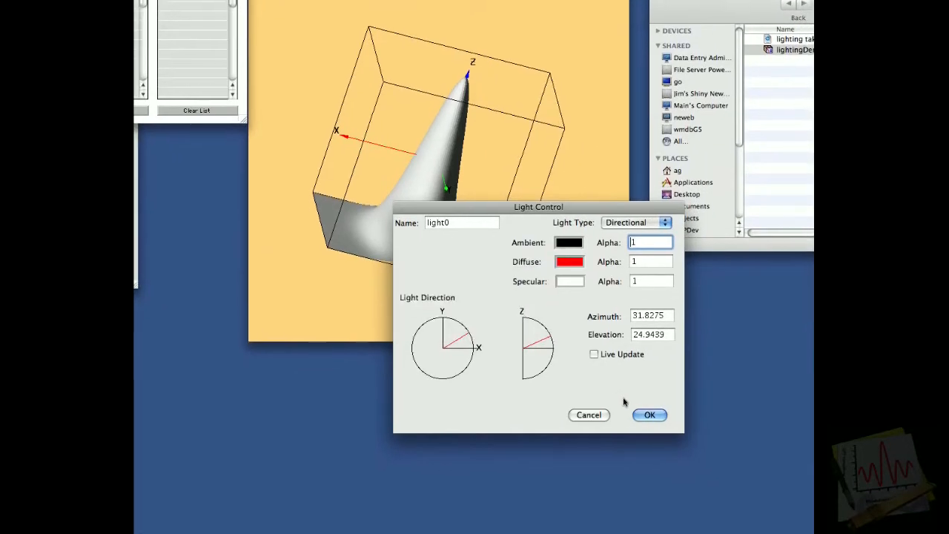
{"action": "left_click", "coordinate": [650, 415]}
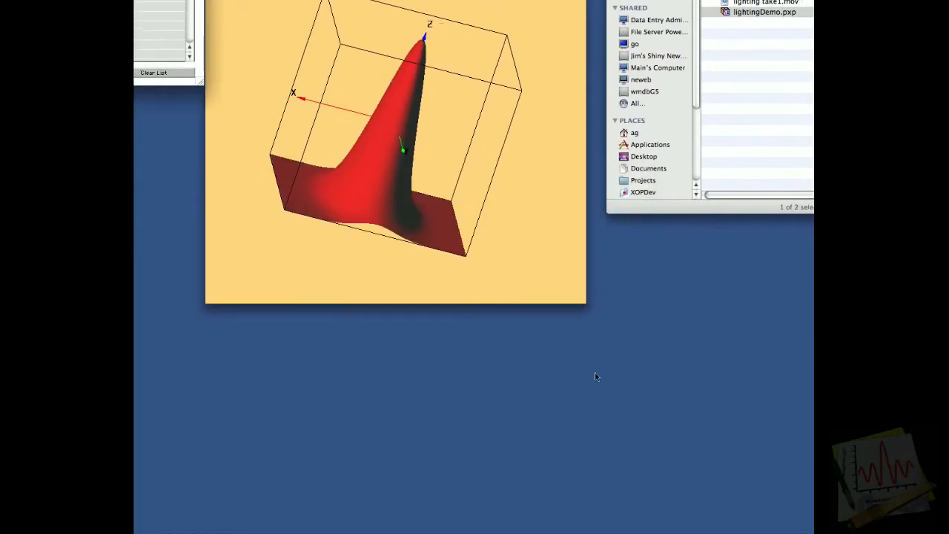
Append a disk with inner radius 0 and outer radius 1, and add it to the display list after surface0
{"action": "left_click_drag", "start_coordinate": [467, 174], "coordinate": [341, 141]}
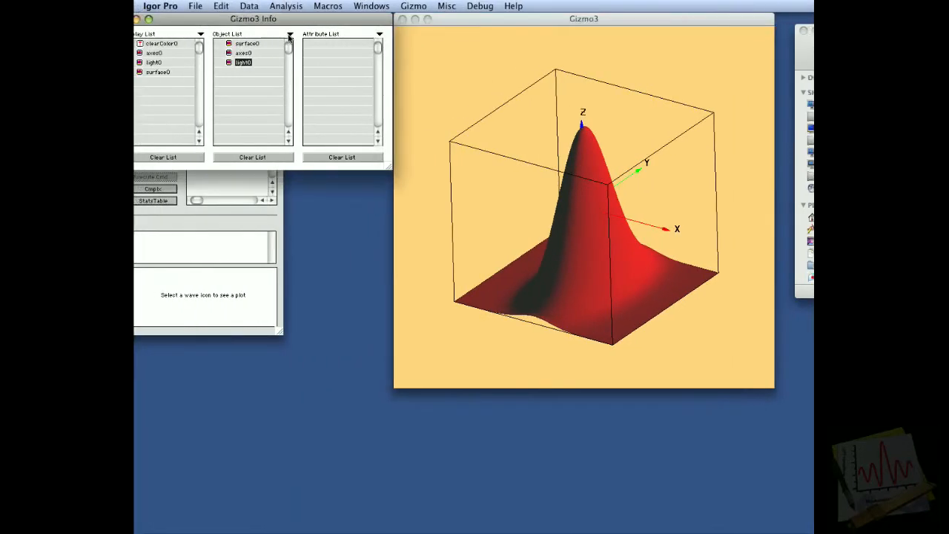
{"action": "left_click", "coordinate": [259, 35]}
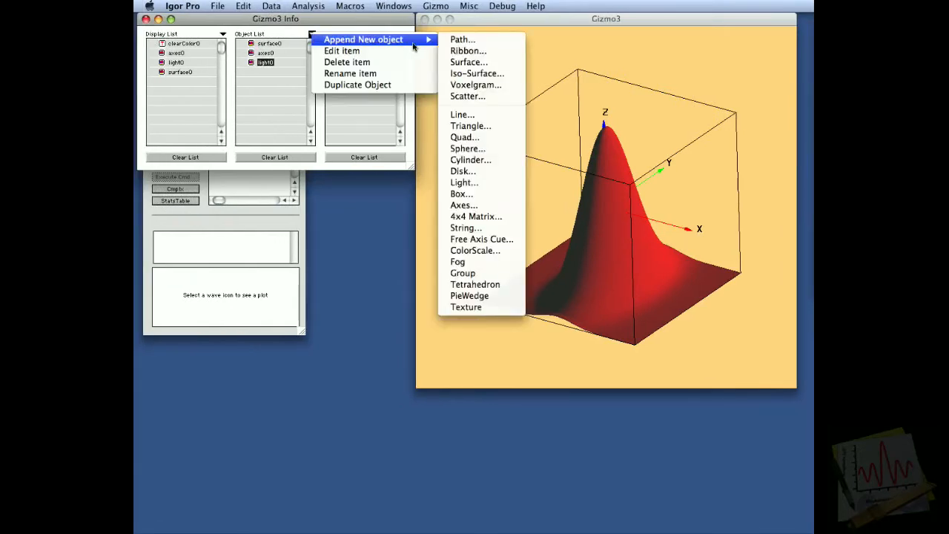
{"action": "left_click", "coordinate": [471, 171]}
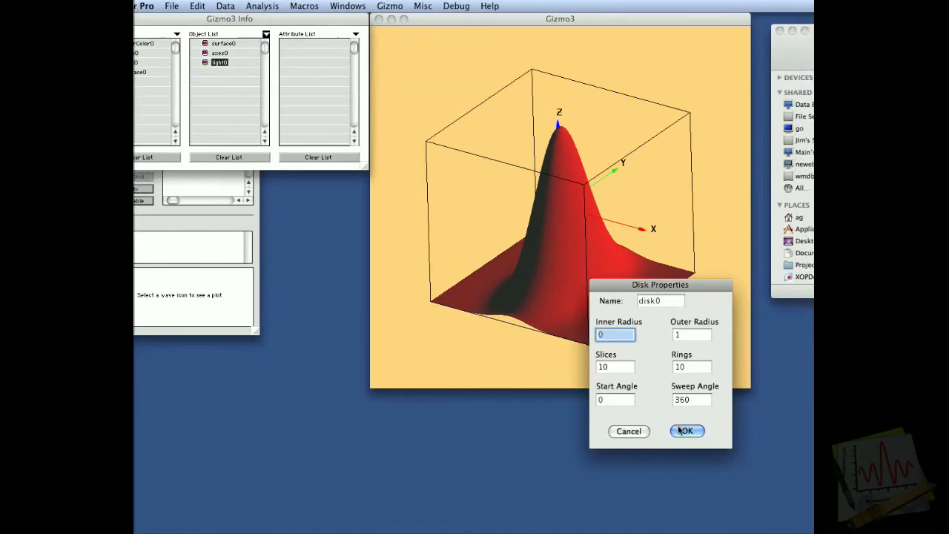
{"action": "left_click", "coordinate": [658, 431]}
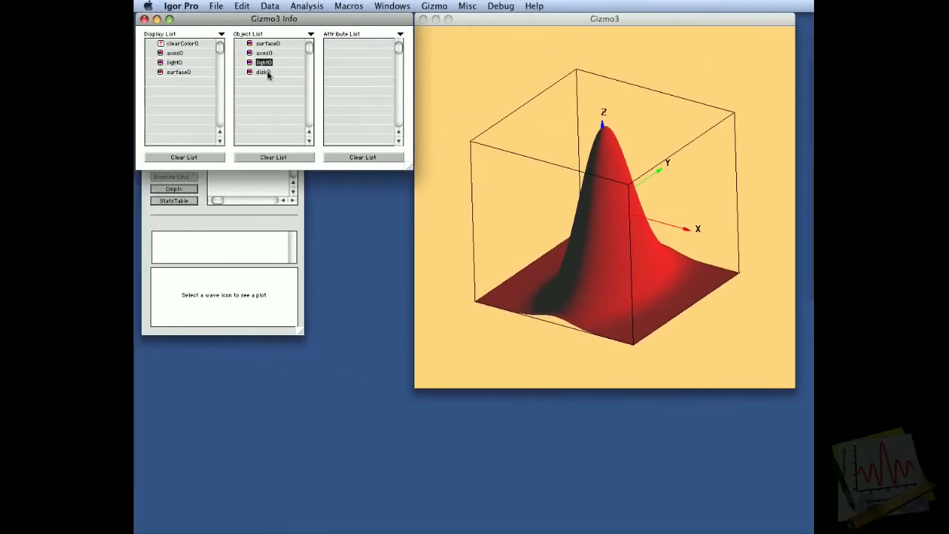
{"action": "left_click", "coordinate": [251, 73]}
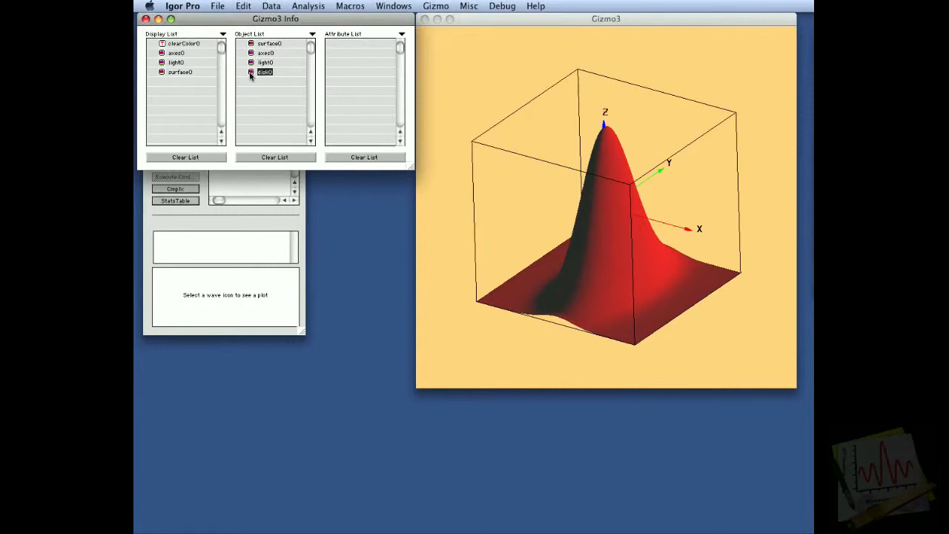
{"action": "left_click_drag", "start_coordinate": [250, 75], "coordinate": [219, 80]}
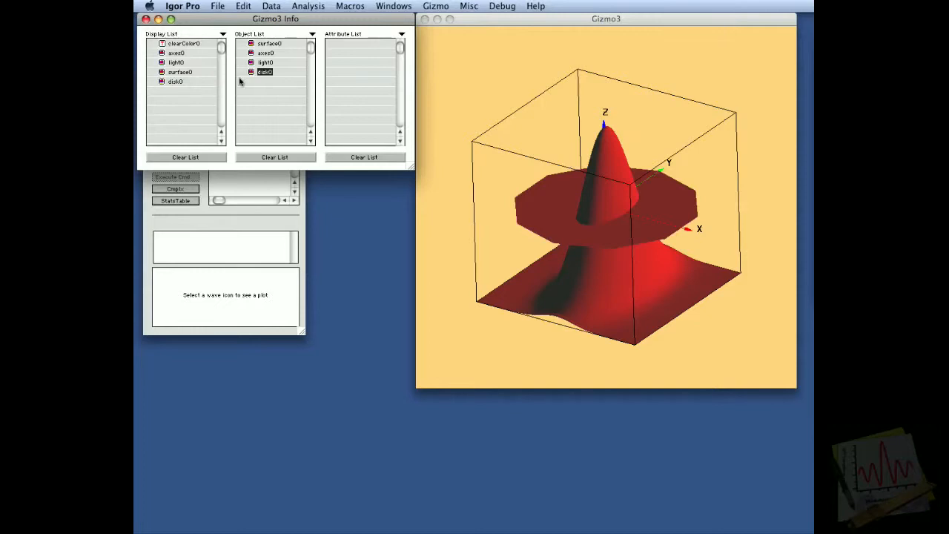
Append a Rotate operation with angle 25 about the Y axis and place it before disk0 in the display list
{"action": "left_click", "coordinate": [564, 187]}
{"action": "left_click_drag", "start_coordinate": [576, 199], "coordinate": [620, 204]}
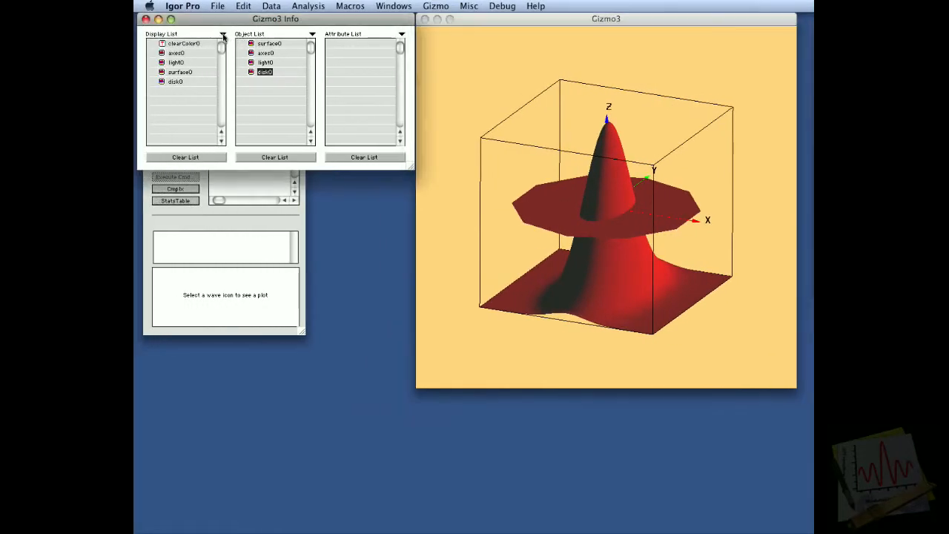
{"action": "left_click", "coordinate": [223, 34]}
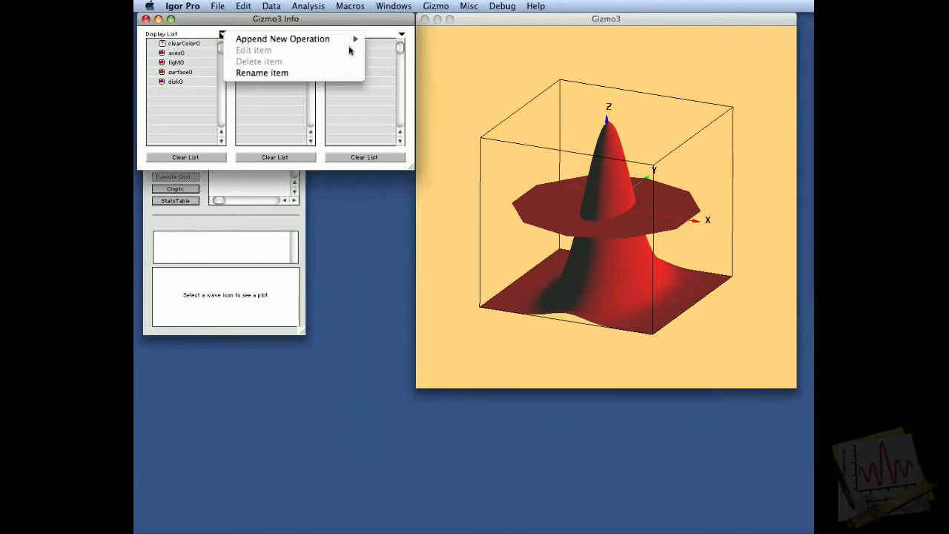
{"action": "mouse_move", "coordinate": [352, 41]}
{"action": "left_click", "coordinate": [396, 81]}
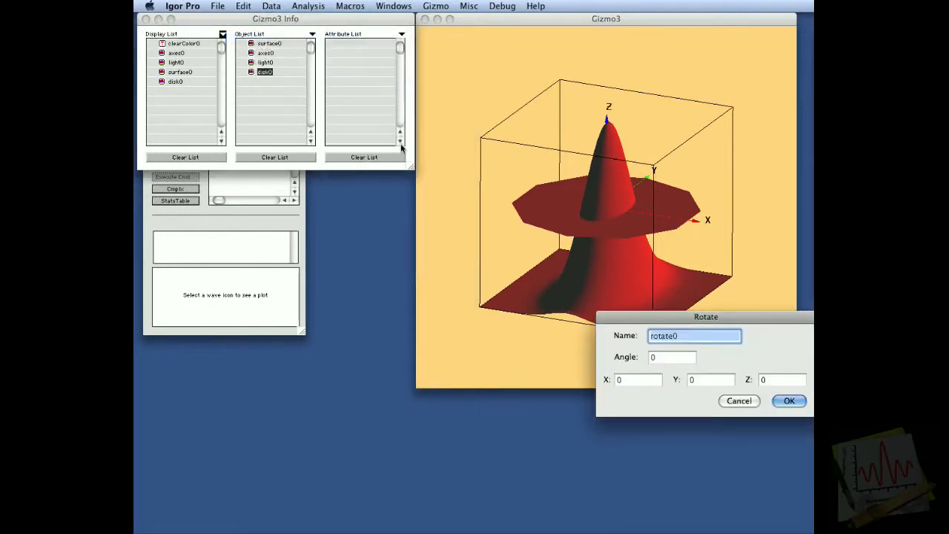
{"action": "double_click", "coordinate": [671, 357]}
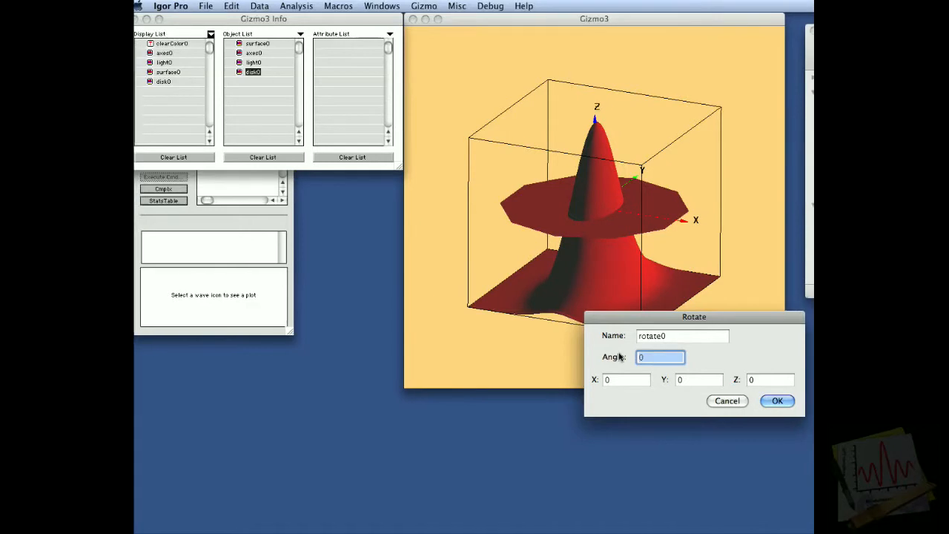
{"action": "type", "text": "2"}
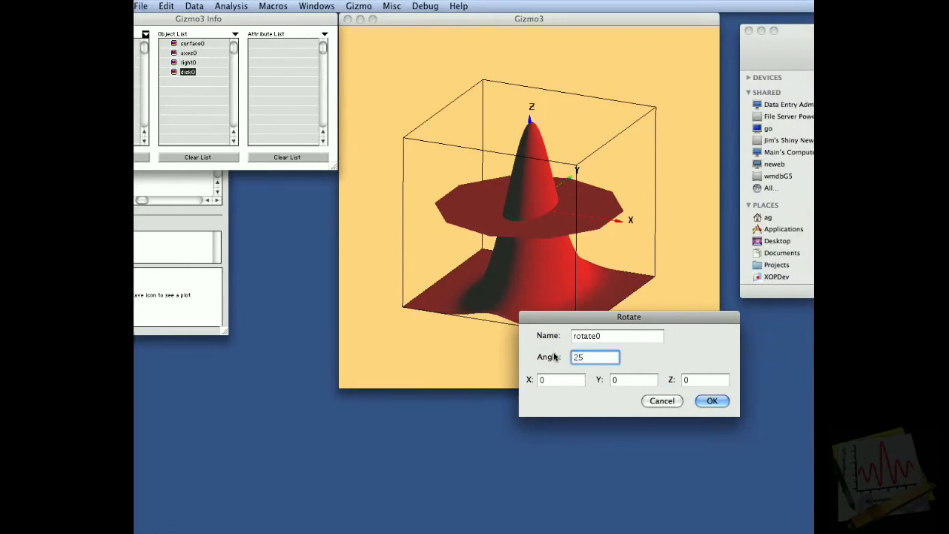
{"action": "type", "text": "5"}
{"action": "double_click", "coordinate": [653, 380]}
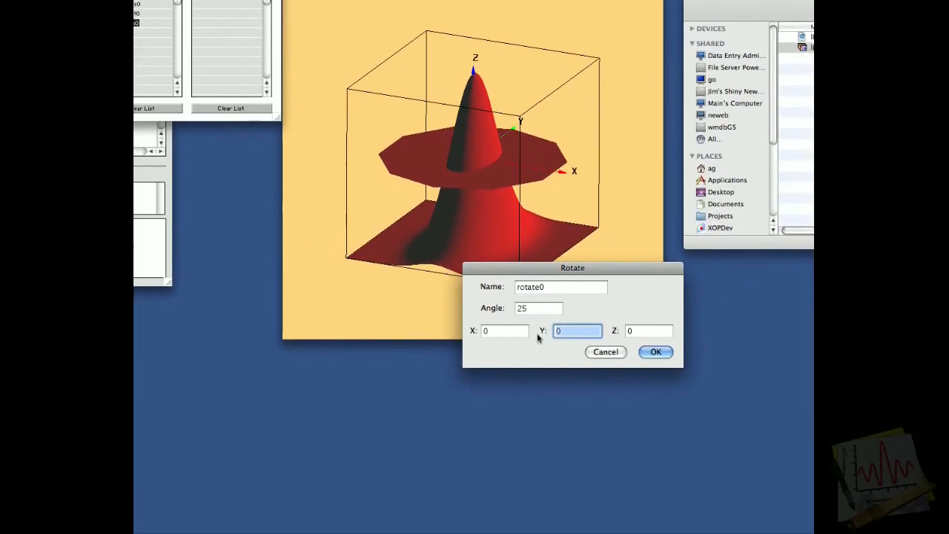
{"action": "key", "text": "Return"}
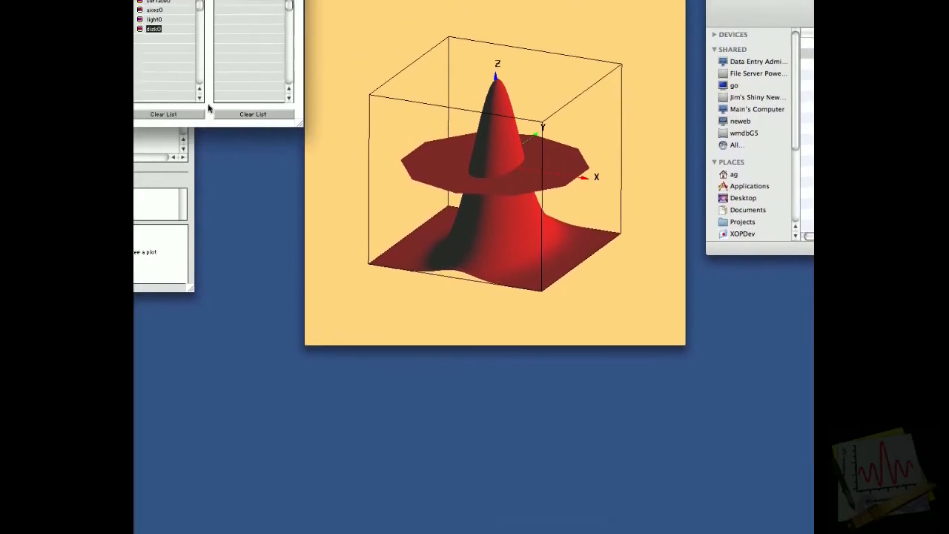
{"action": "left_click", "coordinate": [180, 91]}
{"action": "left_click_drag", "start_coordinate": [180, 92], "coordinate": [180, 87]}
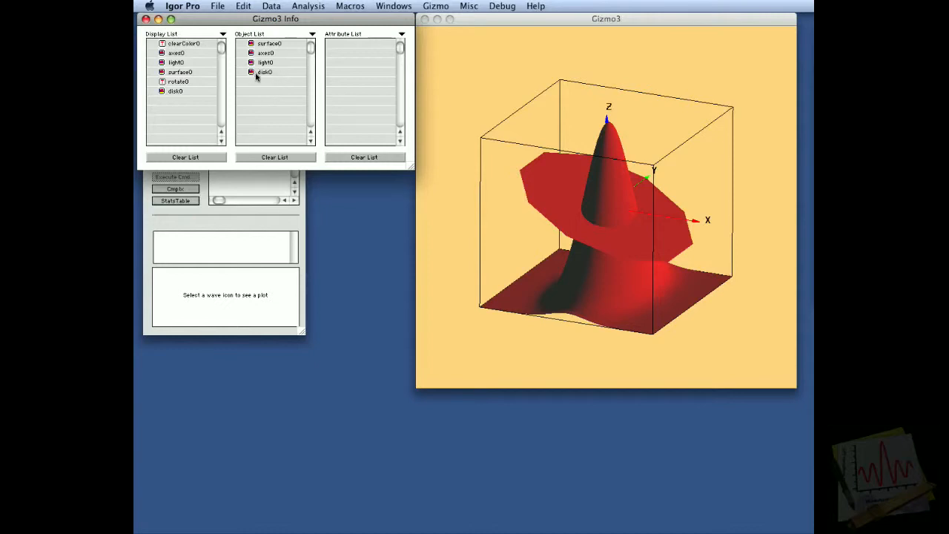
Append a Quadric Normals attribute with style GLU_FLAT and attach it to disk0 in the object list
{"action": "left_click", "coordinate": [400, 36]}
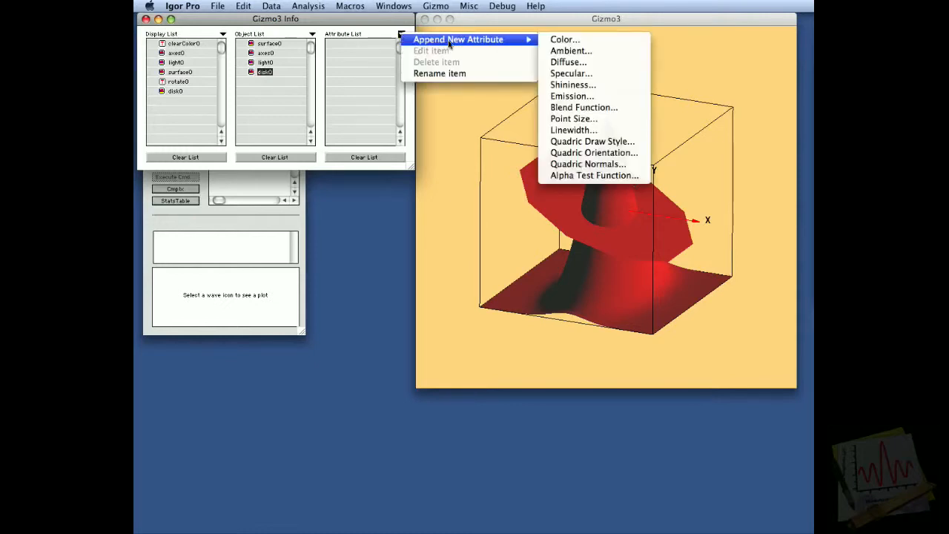
{"action": "mouse_move", "coordinate": [523, 39]}
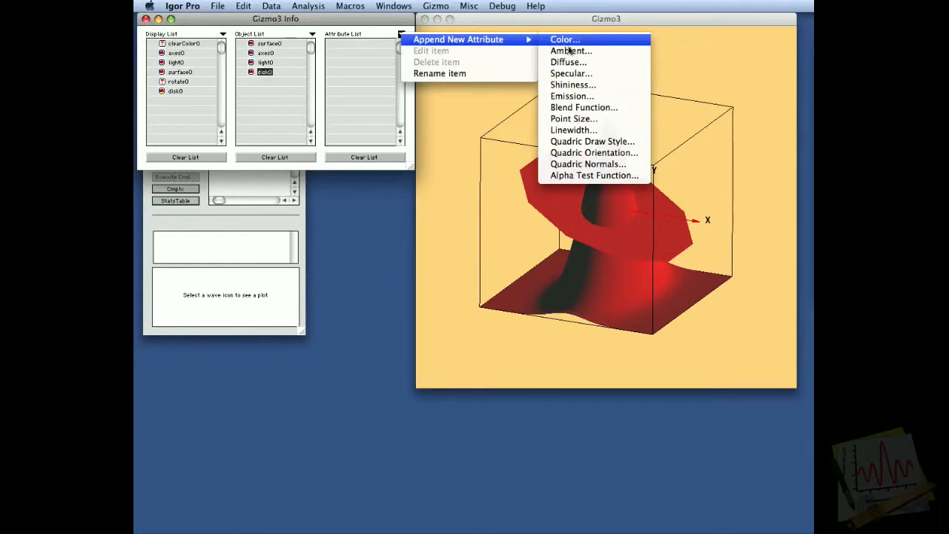
{"action": "left_click", "coordinate": [568, 166]}
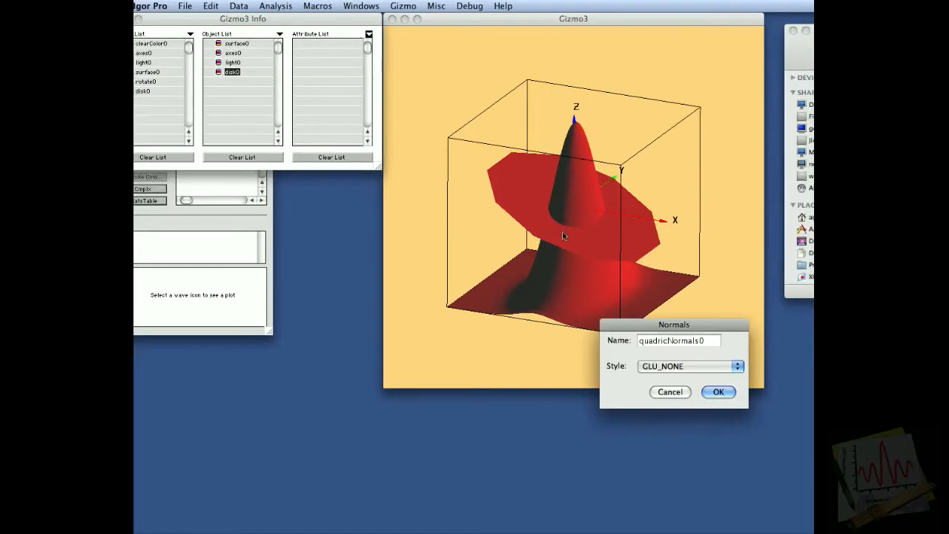
{"action": "left_click", "coordinate": [683, 371]}
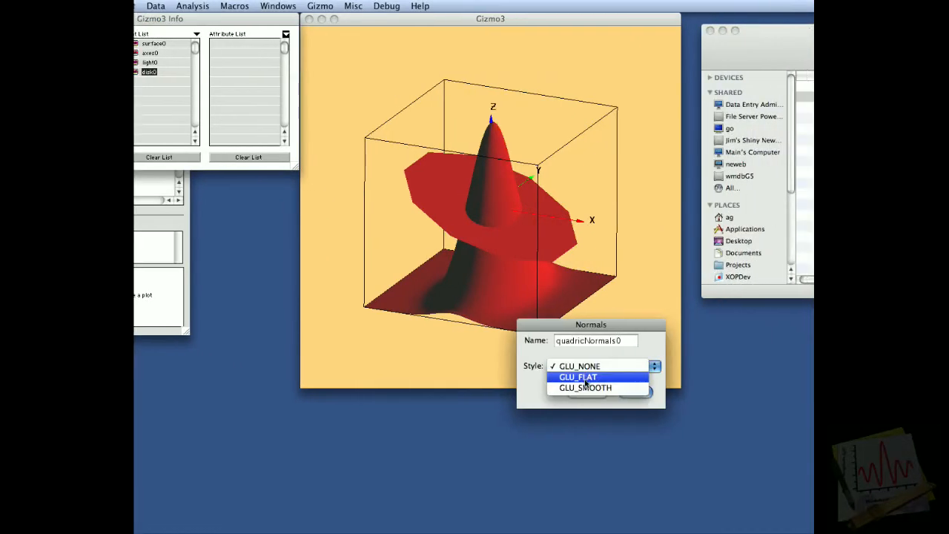
{"action": "left_click", "coordinate": [544, 376]}
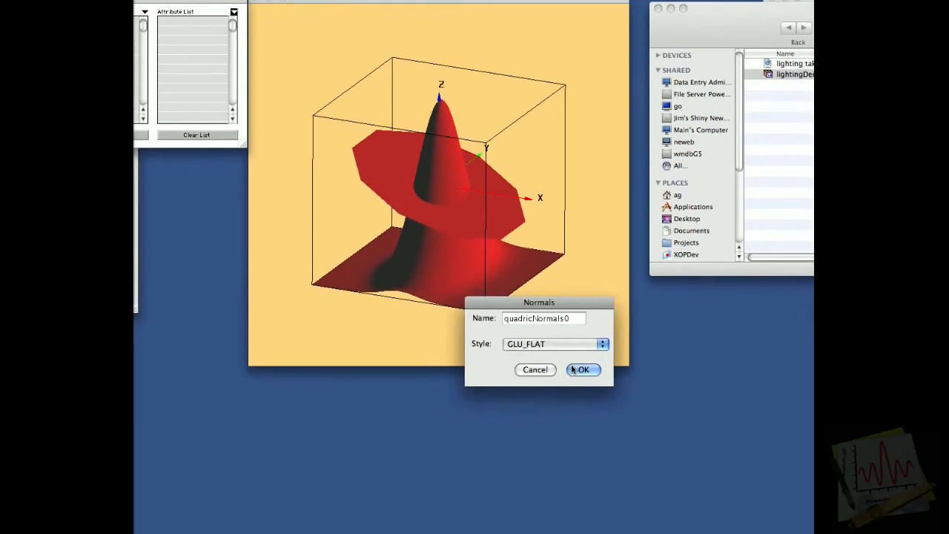
{"action": "left_click", "coordinate": [596, 384]}
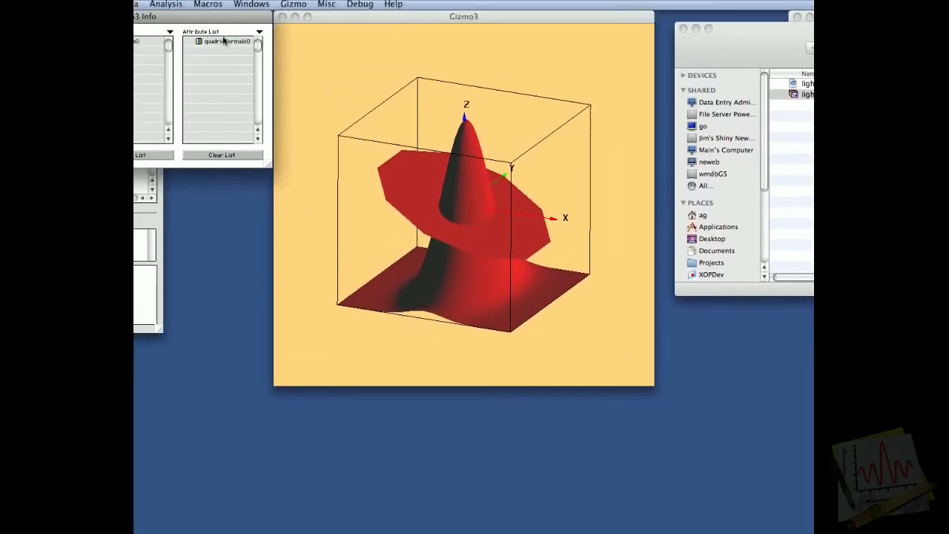
{"action": "left_click", "coordinate": [191, 13]}
{"action": "left_click_drag", "start_coordinate": [312, 49], "coordinate": [238, 75]}
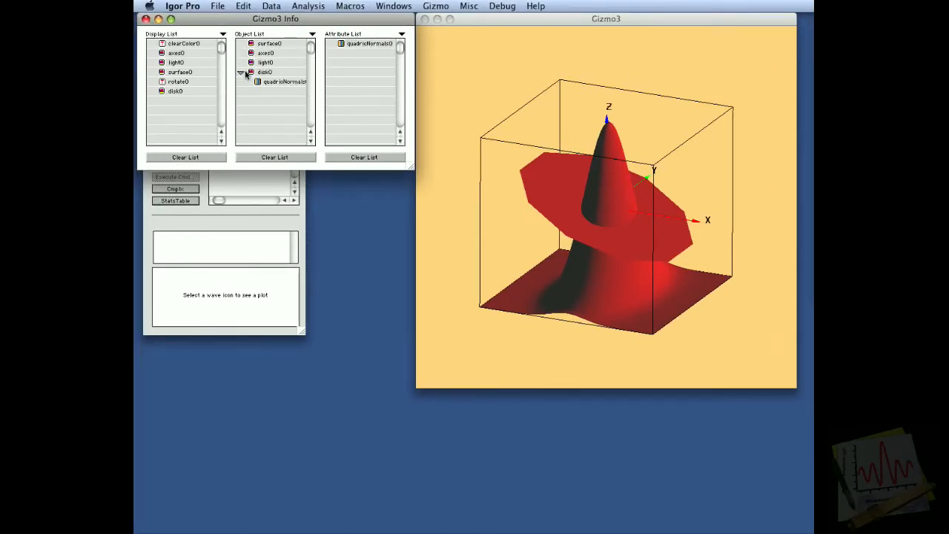
Append a gray Color attribute and attach it to disk0 in the object list
{"action": "left_click", "coordinate": [401, 36]}
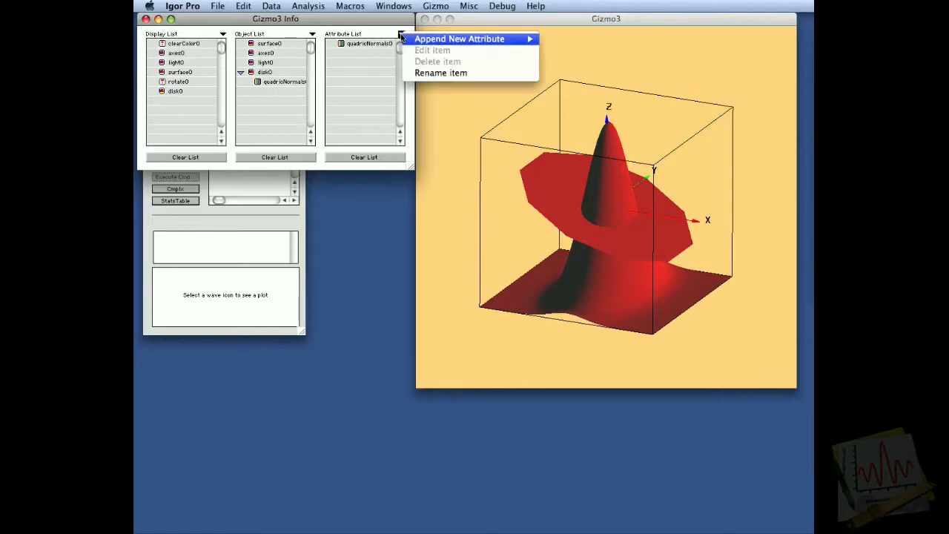
{"action": "mouse_move", "coordinate": [511, 39]}
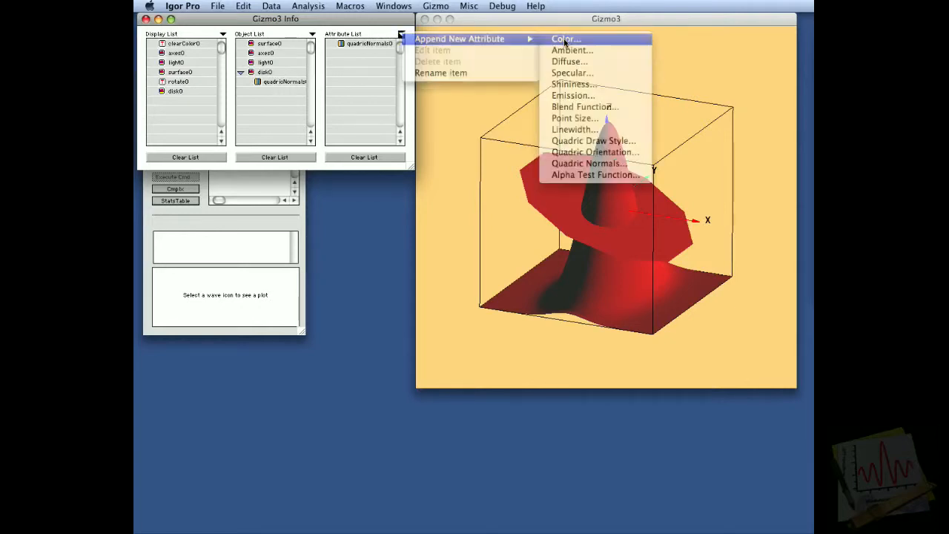
{"action": "left_click", "coordinate": [566, 42]}
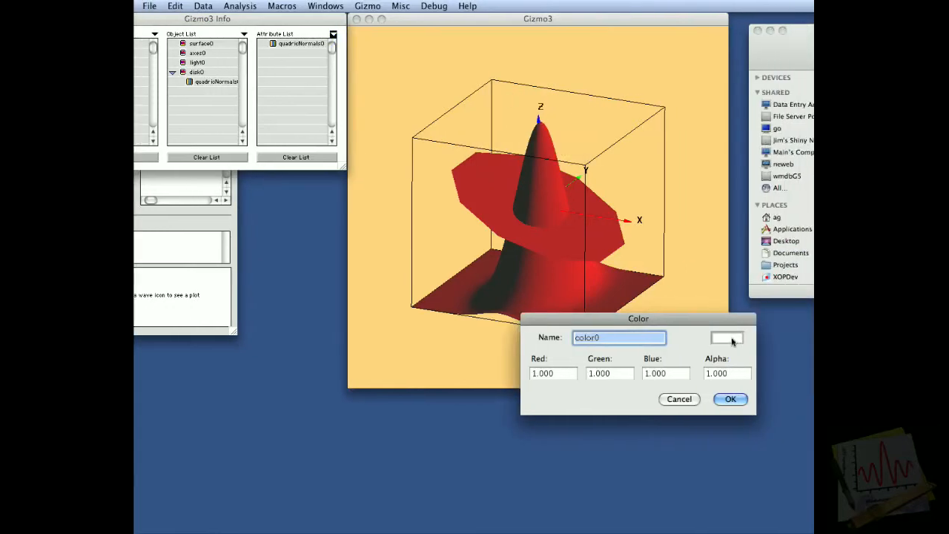
{"action": "left_click", "coordinate": [771, 339]}
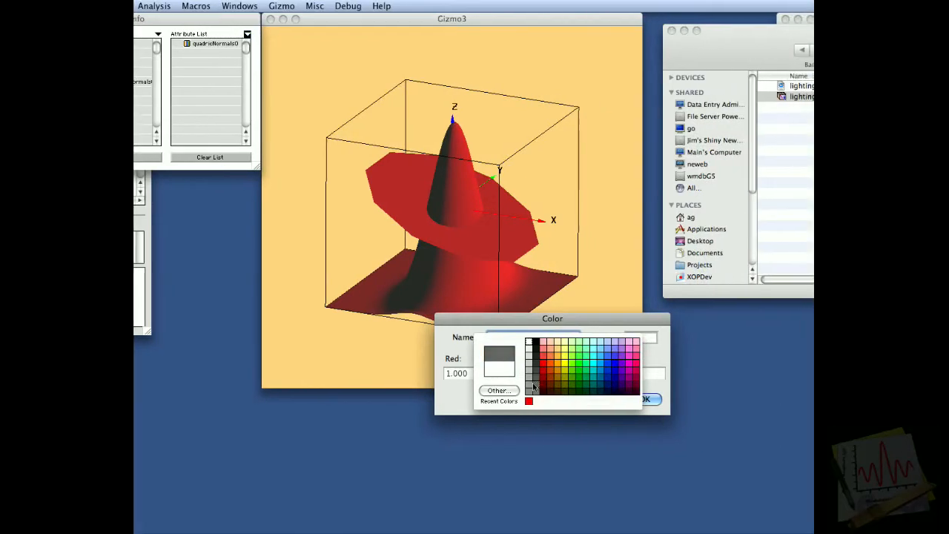
{"action": "left_click", "coordinate": [548, 379]}
{"action": "left_click", "coordinate": [603, 375]}
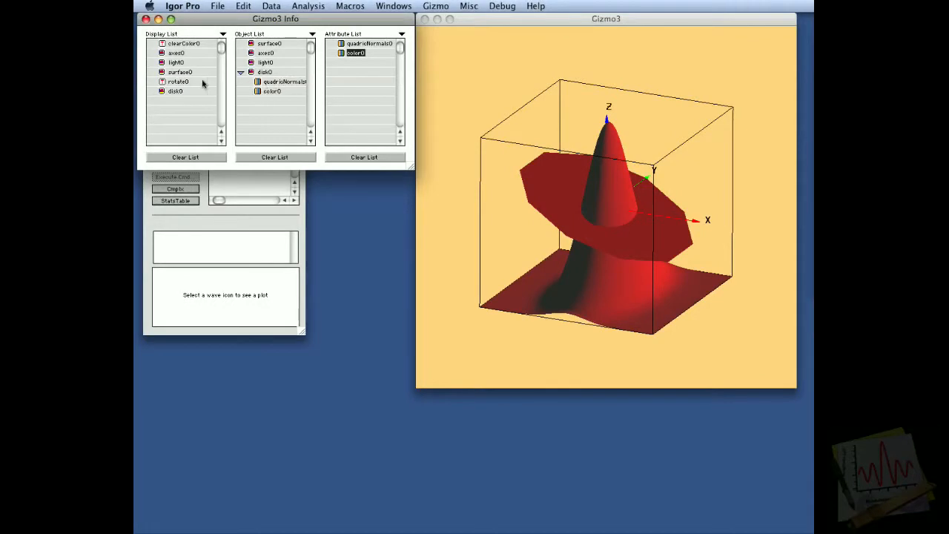
Raise the elevation of light0 to 61 with Live Update enabled
{"action": "double_click", "coordinate": [250, 63]}
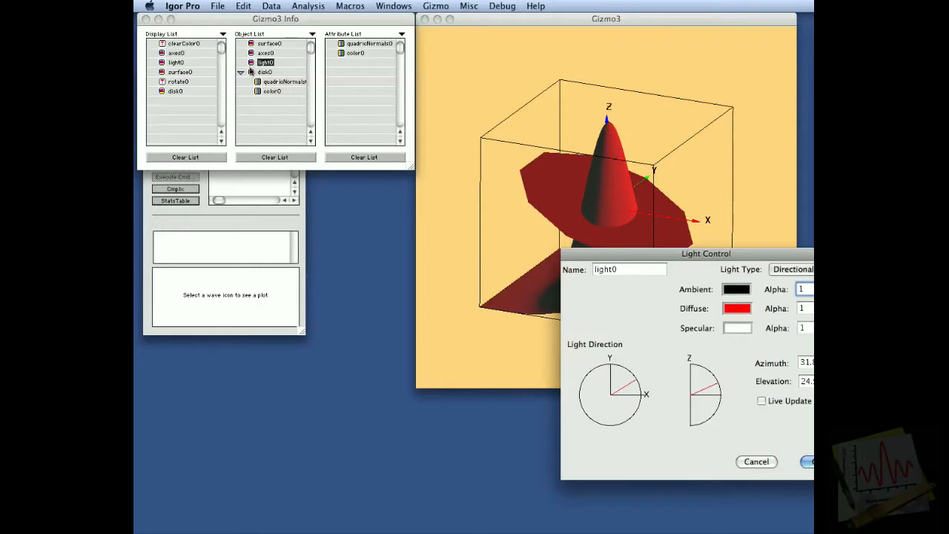
{"action": "left_click_drag", "start_coordinate": [656, 263], "coordinate": [564, 346]}
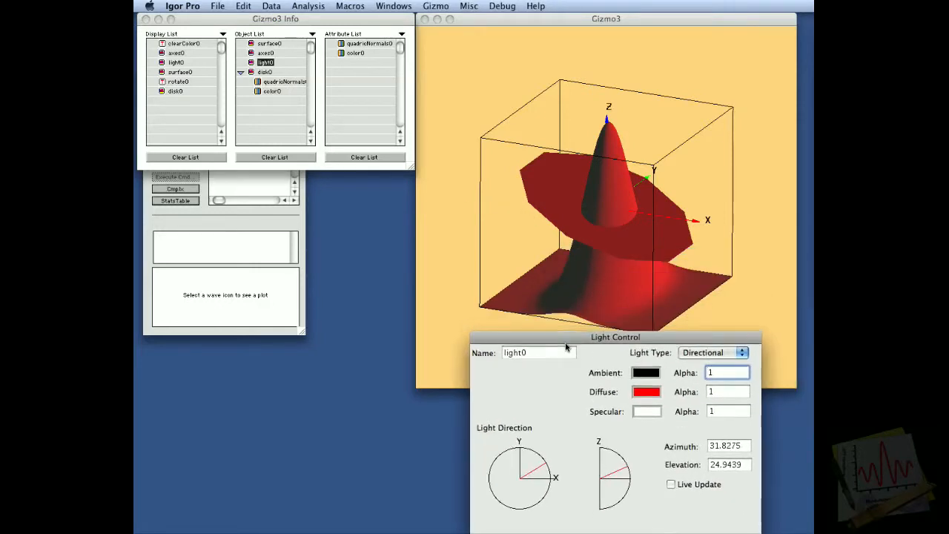
{"action": "left_click", "coordinate": [670, 484]}
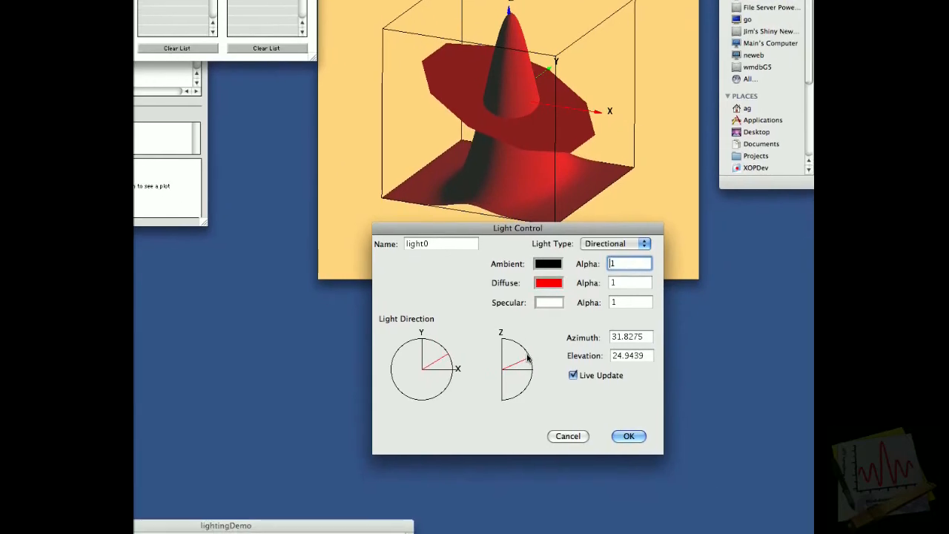
{"action": "left_click_drag", "start_coordinate": [547, 386], "coordinate": [538, 377]}
{"action": "mouse_move", "coordinate": [508, 325]}
{"action": "left_mouse_down"}
{"action": "mouse_move", "coordinate": [518, 341]}
{"action": "mouse_move", "coordinate": [487, 279]}
{"action": "mouse_move", "coordinate": [488, 298]}
{"action": "mouse_move", "coordinate": [463, 273]}
{"action": "mouse_move", "coordinate": [474, 272]}
{"action": "left_mouse_up"}
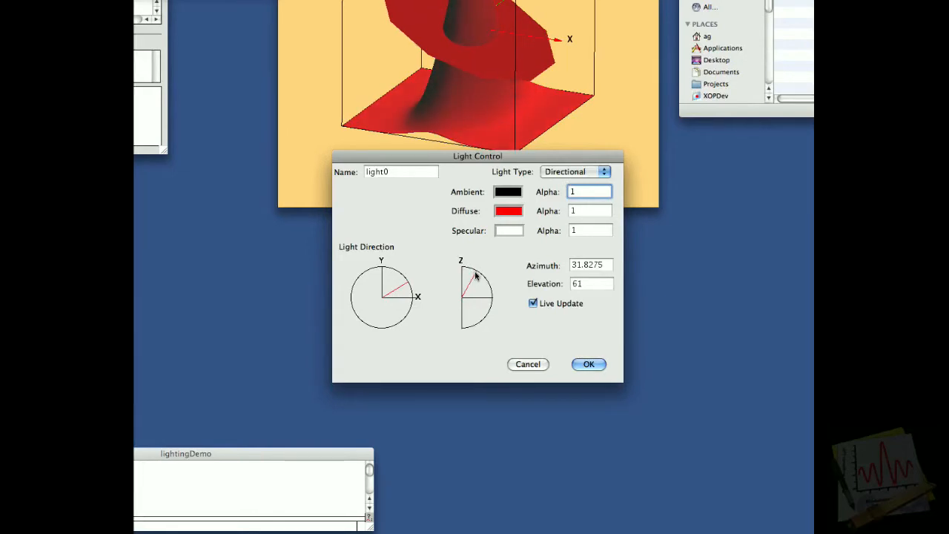
{"action": "left_click", "coordinate": [571, 362]}
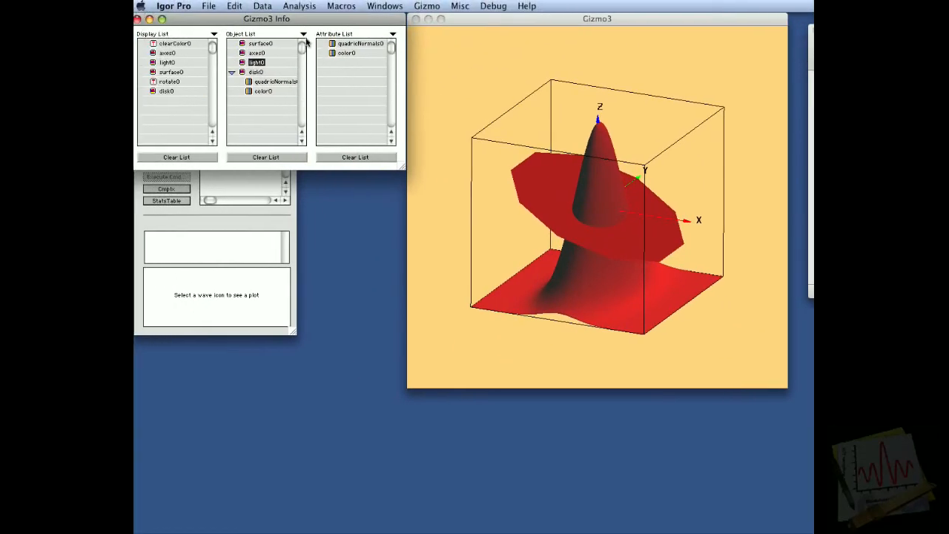
Append a second directional light with a blue diffuse color
{"action": "left_click", "coordinate": [304, 35]}
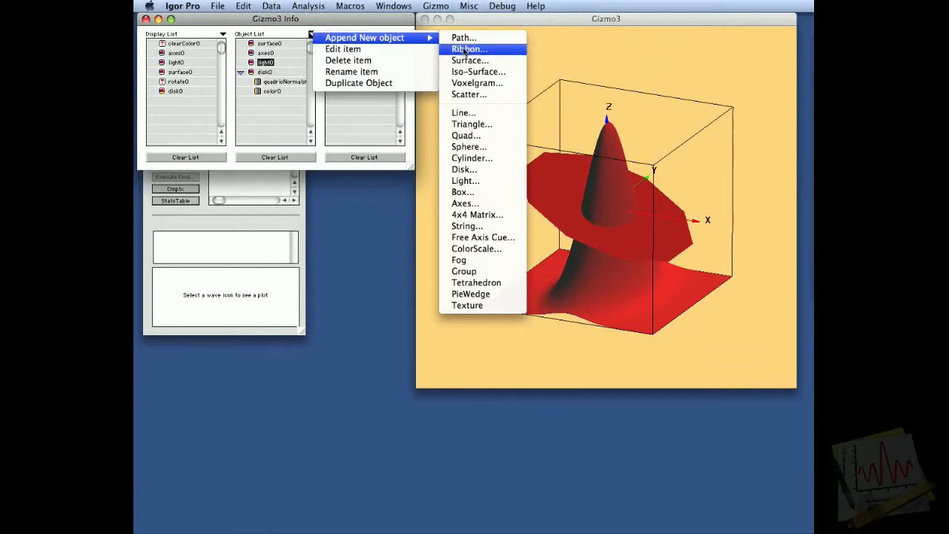
{"action": "left_click", "coordinate": [484, 181]}
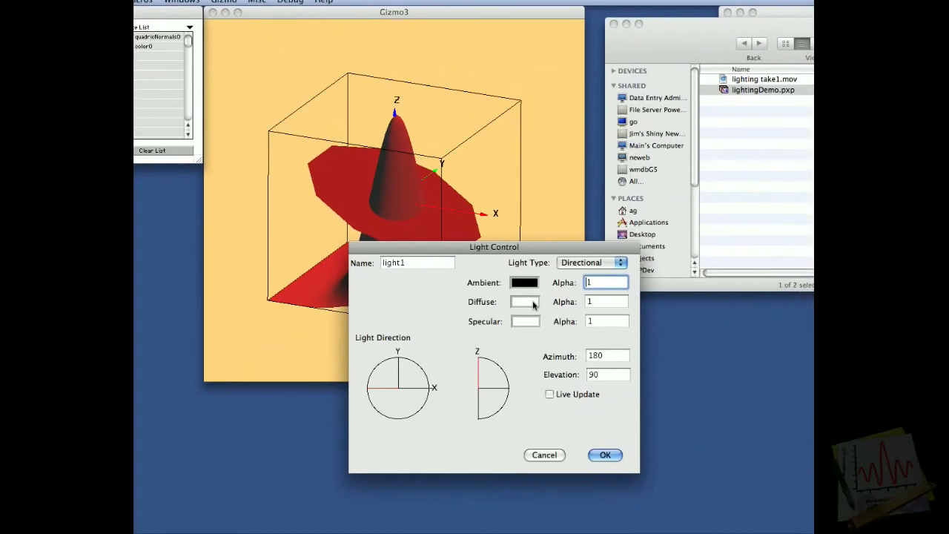
{"action": "left_click", "coordinate": [568, 310]}
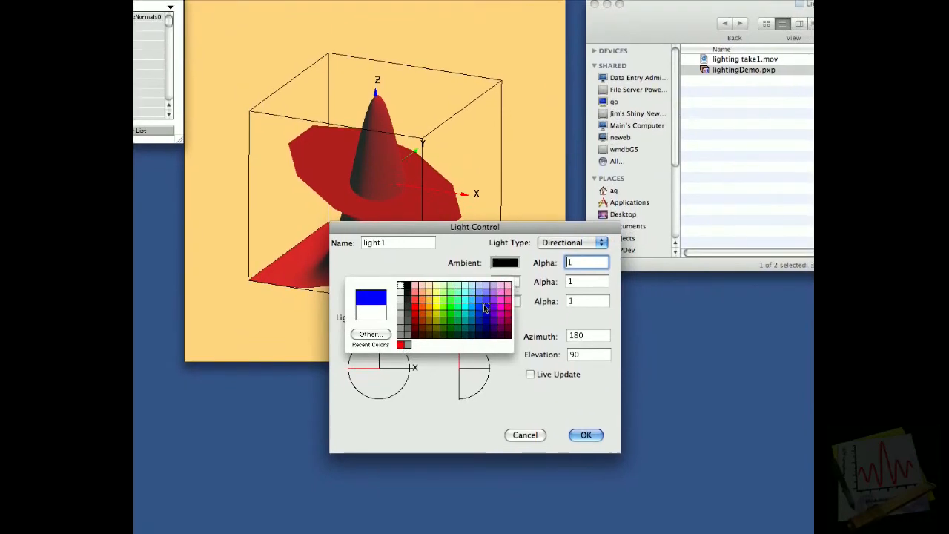
{"action": "left_click", "coordinate": [482, 302]}
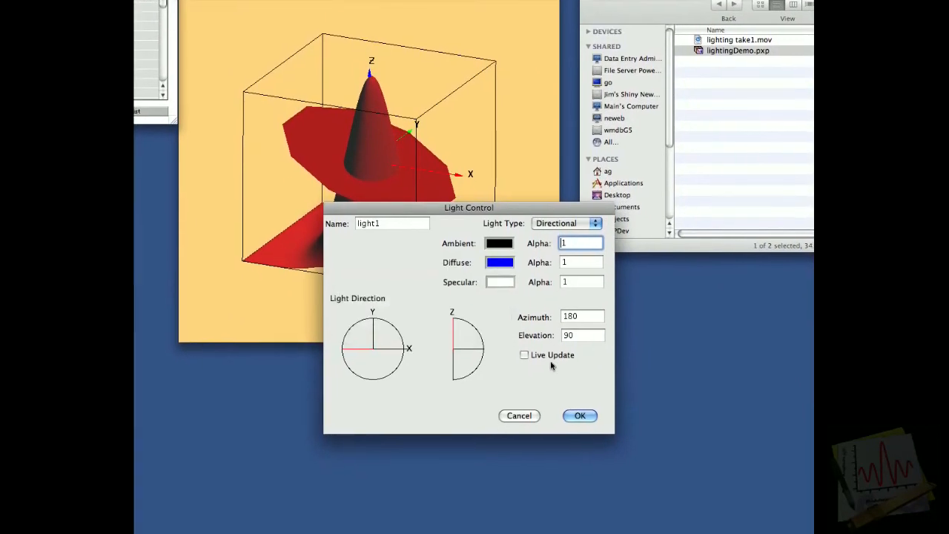
{"action": "left_click", "coordinate": [564, 398]}
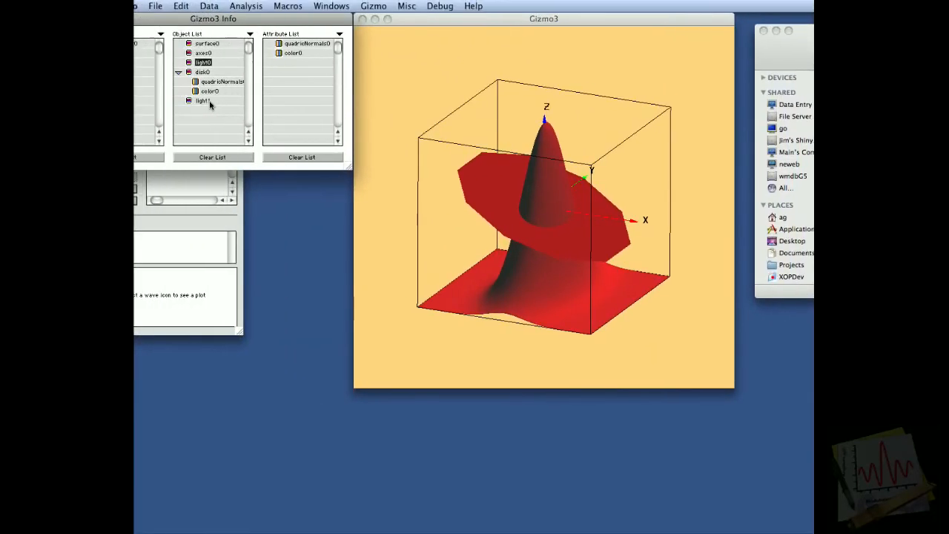
Add light1 to the display list and move it between surface0 and rotate0
{"action": "left_click", "coordinate": [238, 102]}
{"action": "left_click_drag", "start_coordinate": [259, 102], "coordinate": [211, 78]}
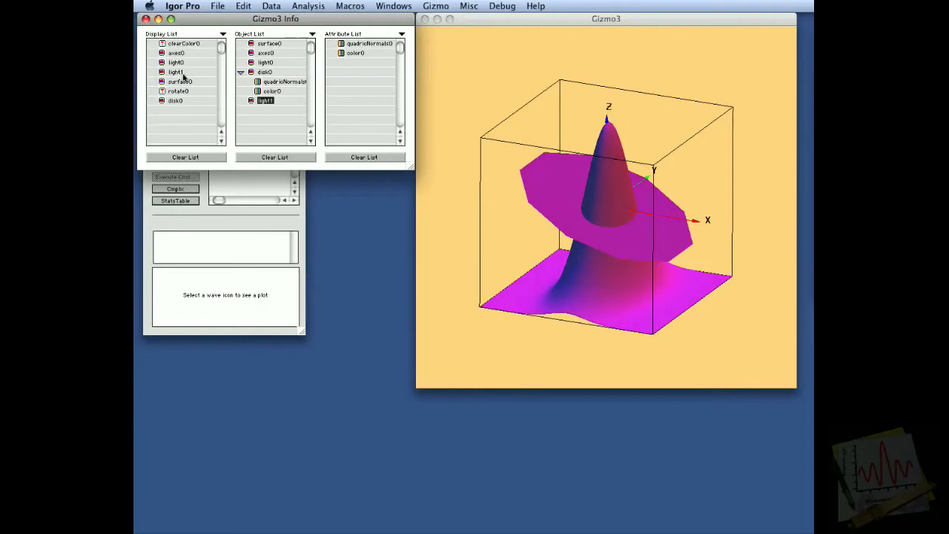
{"action": "left_click", "coordinate": [175, 72]}
{"action": "left_click_drag", "start_coordinate": [181, 72], "coordinate": [179, 89]}
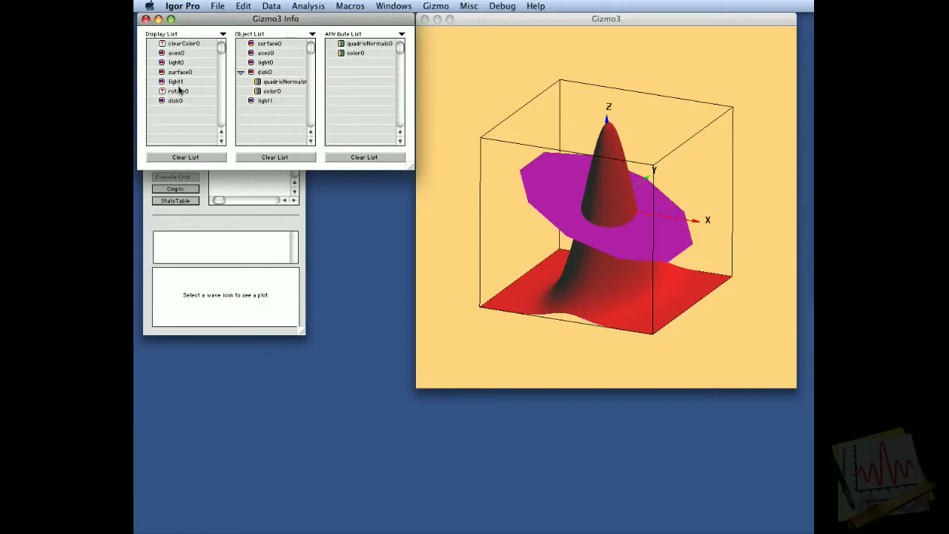
Append a Disable operation for GL_LIGHT0 and place it just before disk0 in the display list
{"action": "left_click", "coordinate": [222, 35]}
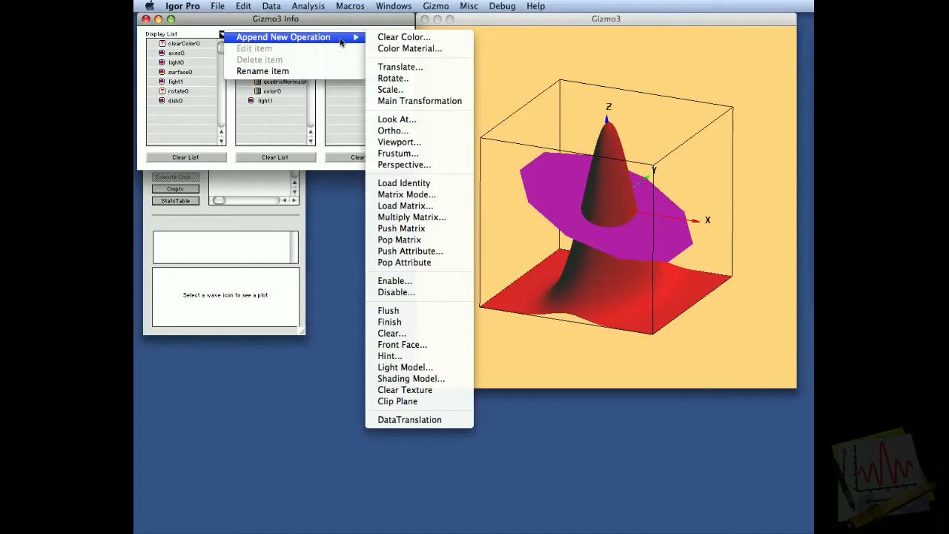
{"action": "left_click", "coordinate": [397, 293]}
{"action": "left_click", "coordinate": [696, 365]}
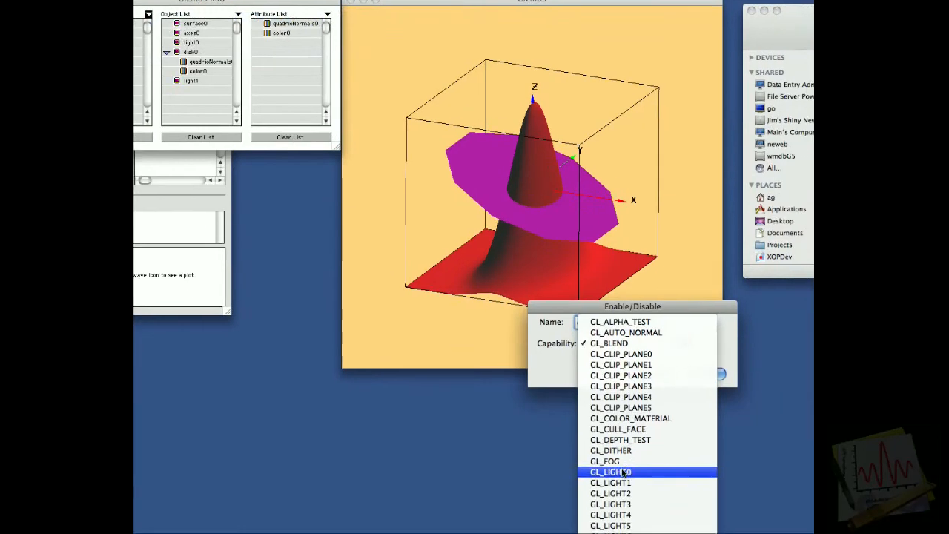
{"action": "left_click", "coordinate": [685, 492]}
{"action": "left_click", "coordinate": [683, 347]}
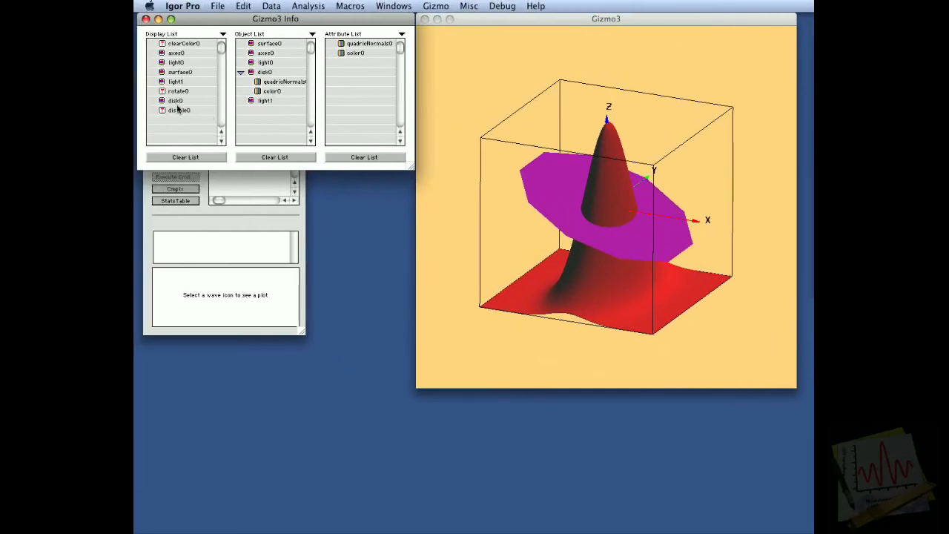
{"action": "left_click_drag", "start_coordinate": [177, 110], "coordinate": [180, 99]}
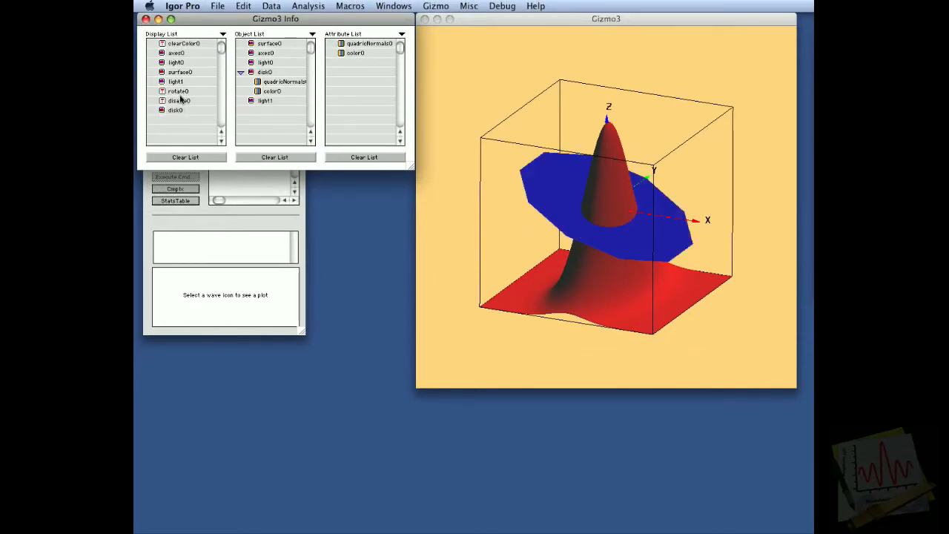